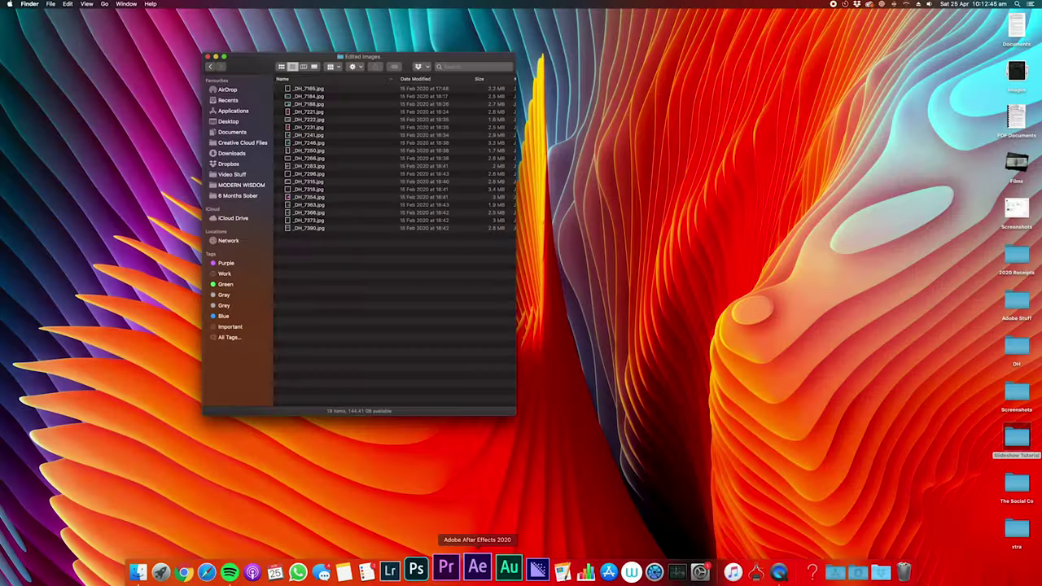
# Launch Photoshop and create a transparent 6480 × 1350 px, 72 ppi RGB 8-bit document with square pixels.
pyautogui.click(428, 570)
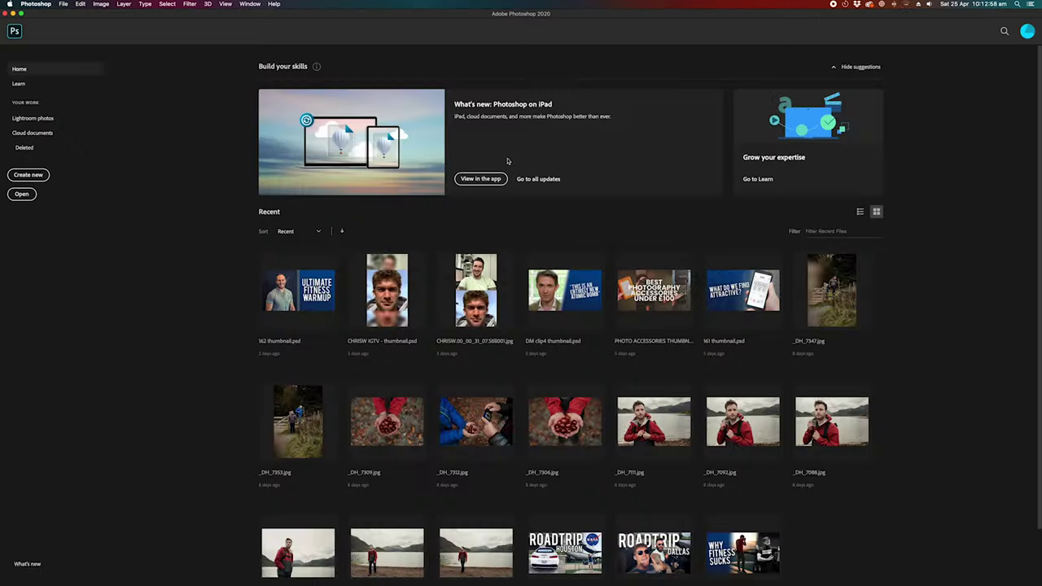
pyautogui.press('super+n')
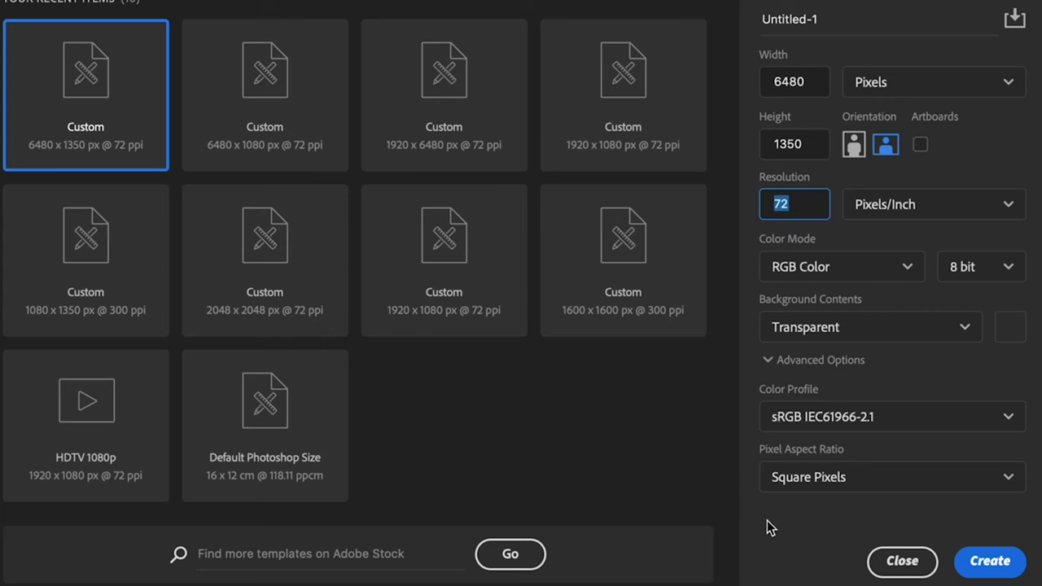
pyautogui.click(850, 480)
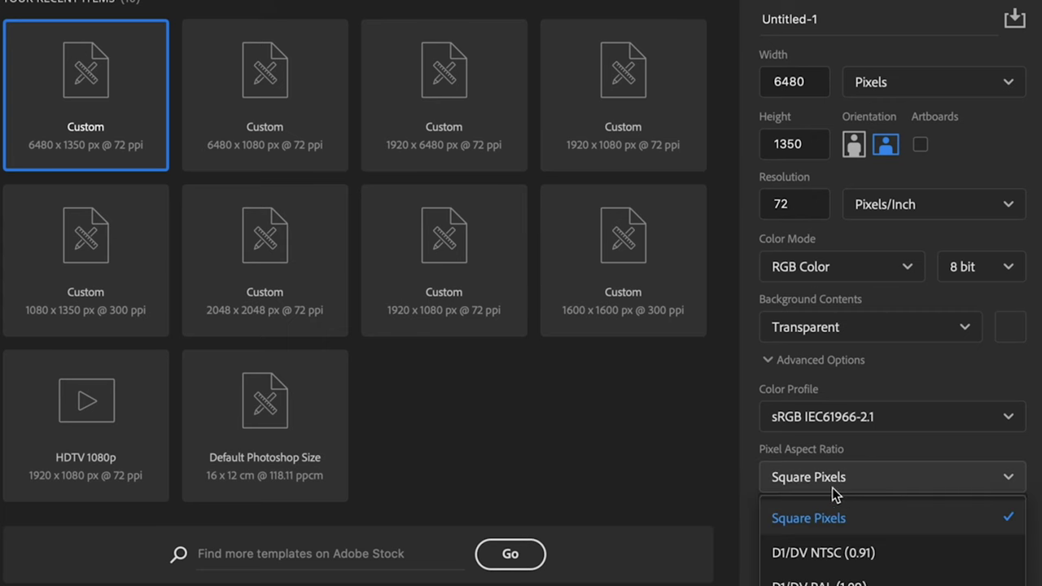
pyautogui.click(831, 527)
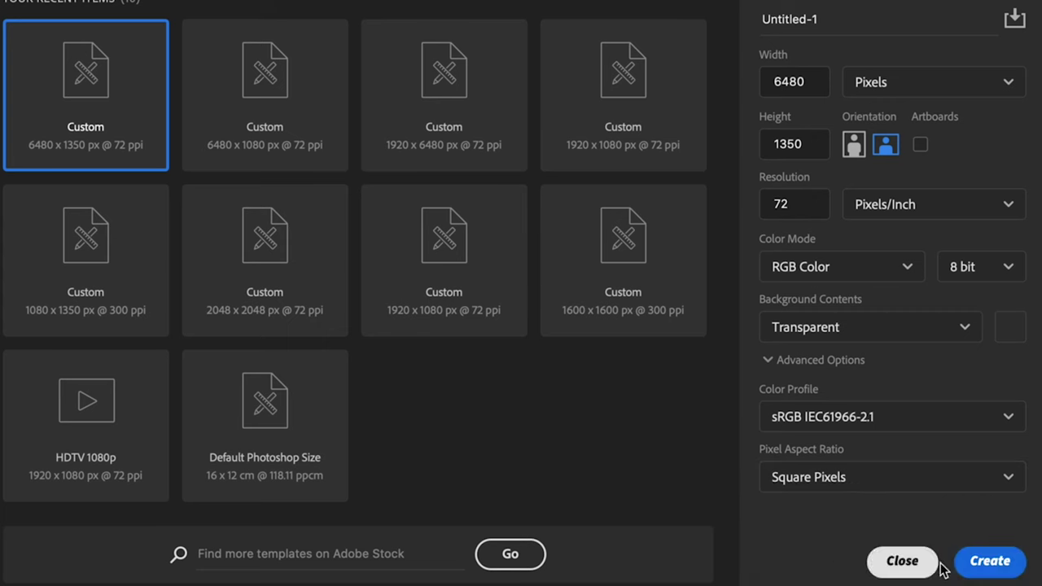
pyautogui.click(990, 562)
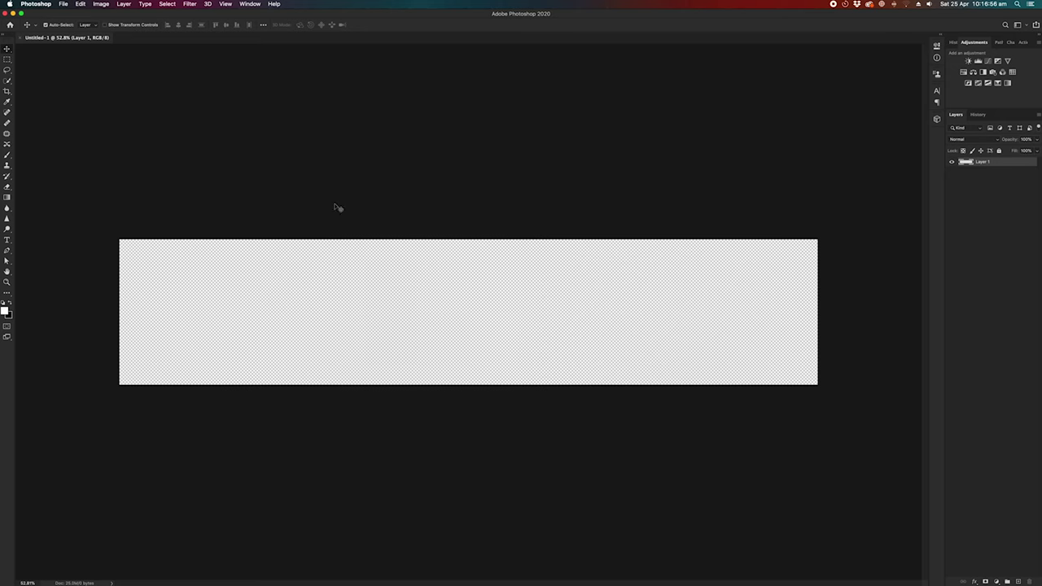
# Add a New Guide Layout with 6 columns and no row guides.
pyautogui.click(225, 5)
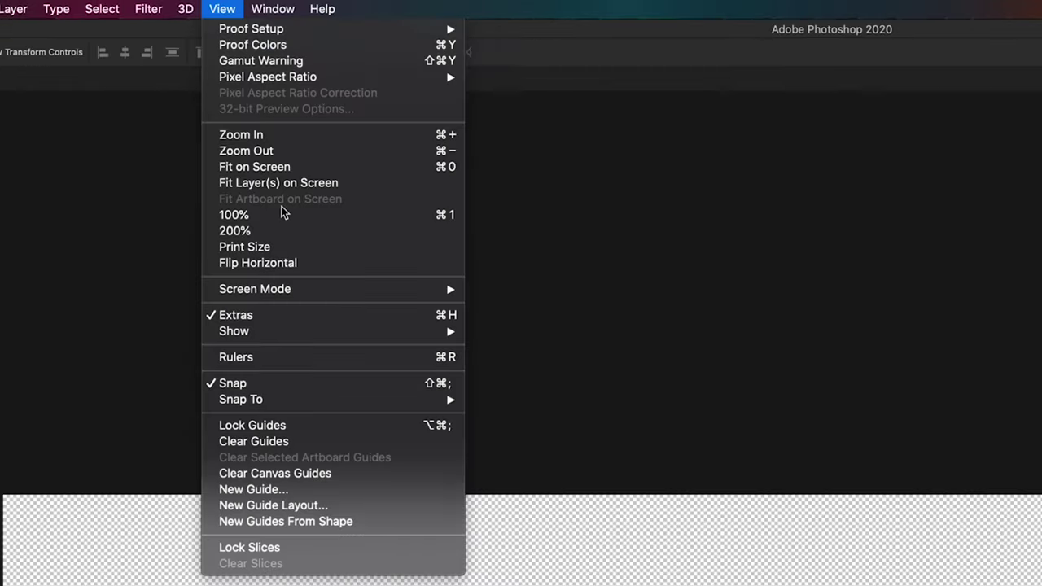
pyautogui.click(337, 508)
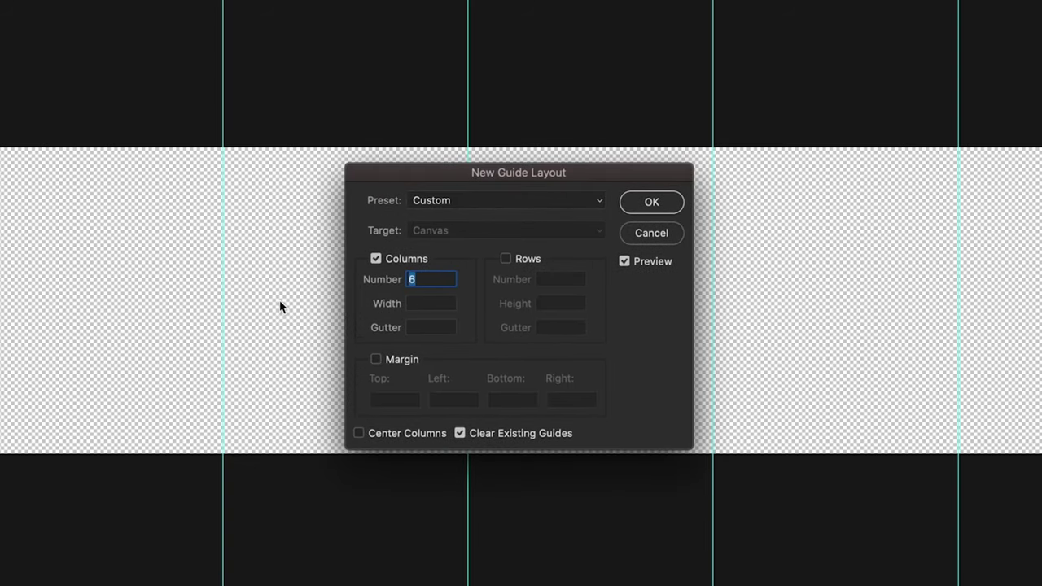
pyautogui.click(506, 260)
pyautogui.click(503, 262)
pyautogui.click(664, 204)
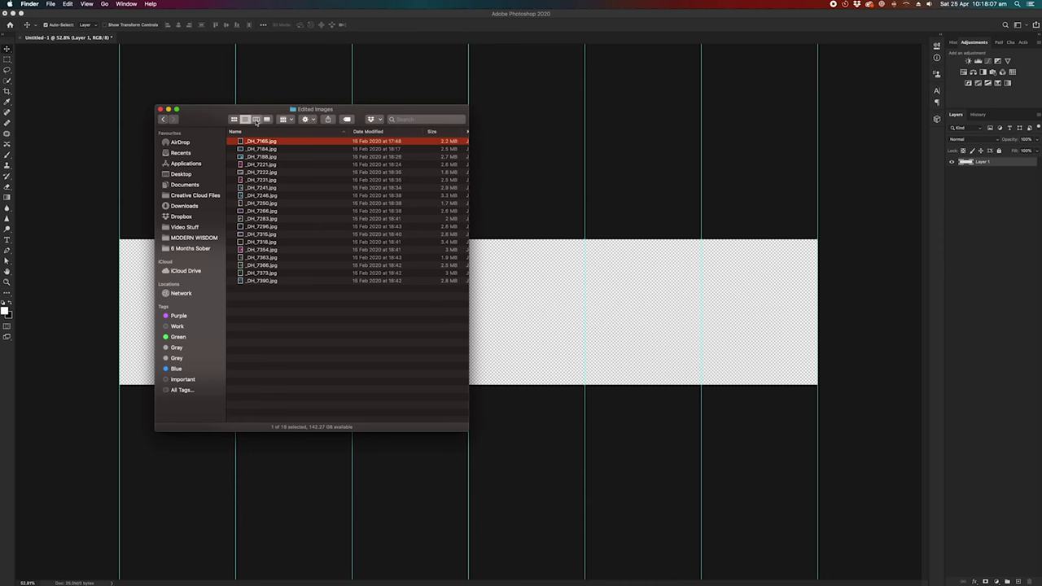
# Page through the concert photos in Quick Look from column view, stopping on _DH_7315.jpg.
pyautogui.click(255, 119)
pyautogui.press('space')
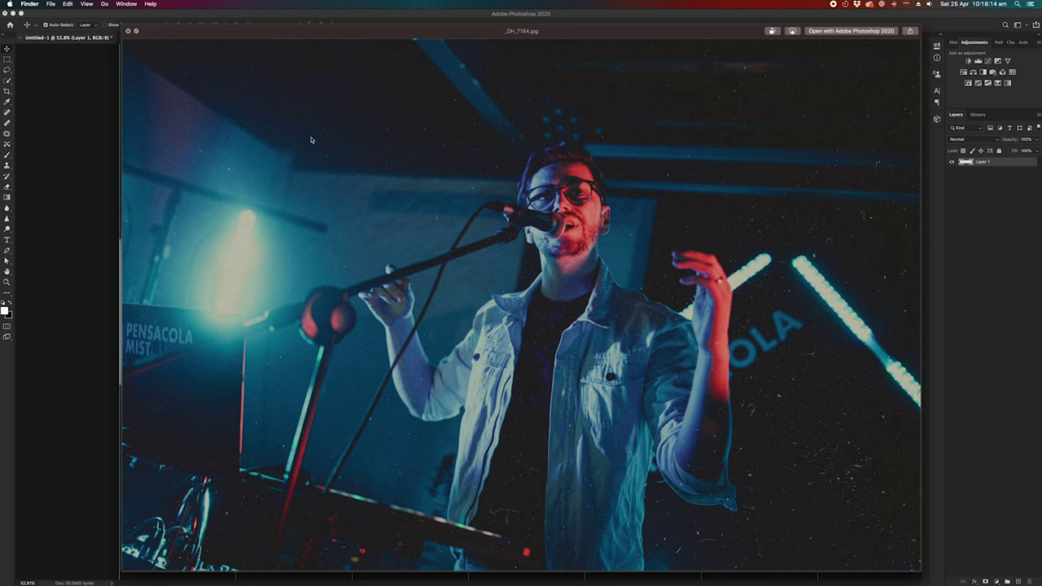
pyautogui.press('Down')
pyautogui.press('Down')
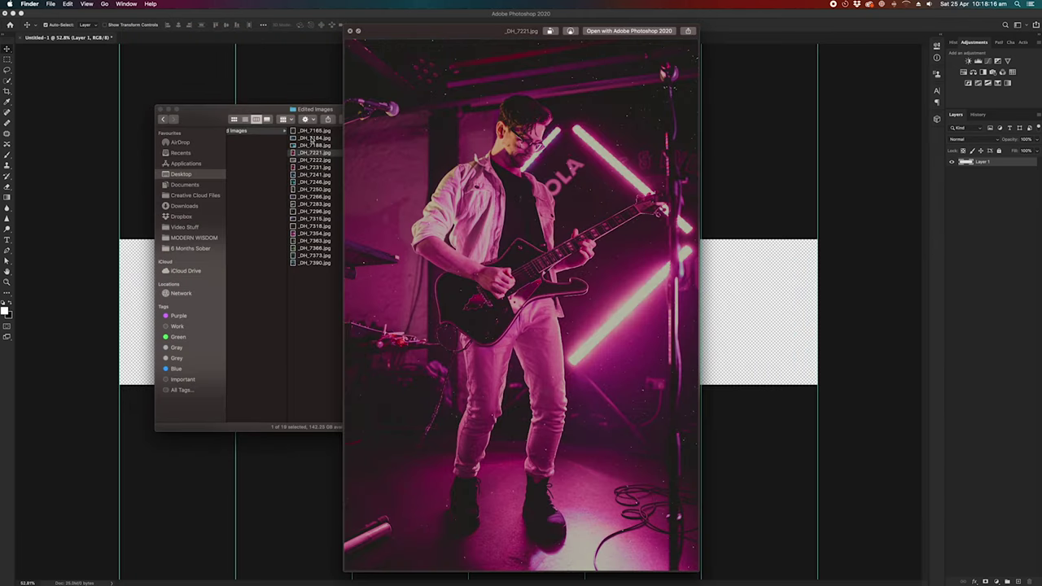
pyautogui.press('Down')
pyautogui.press('Down')
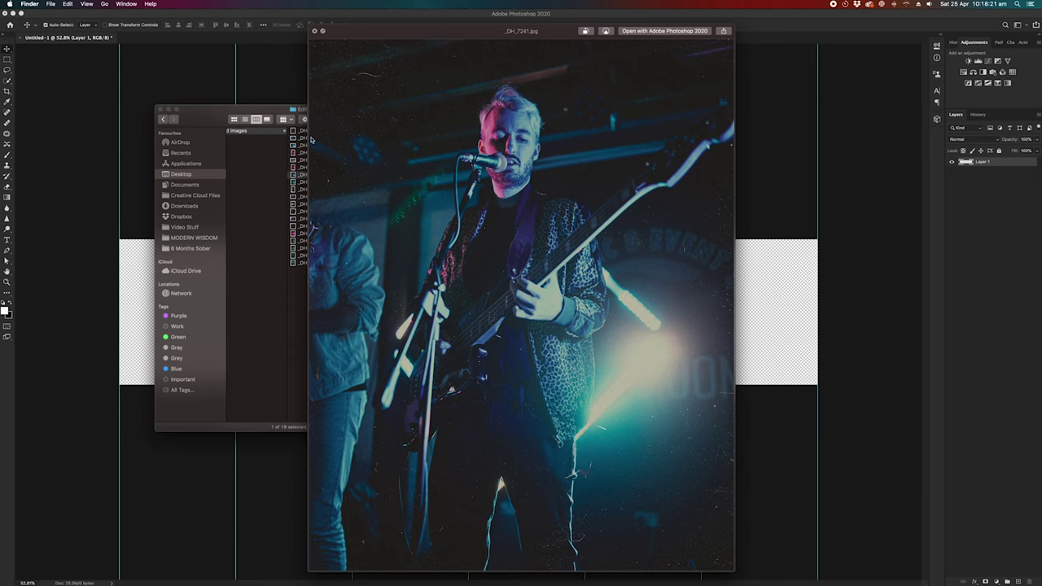
pyautogui.press('Down')
pyautogui.press('Down')
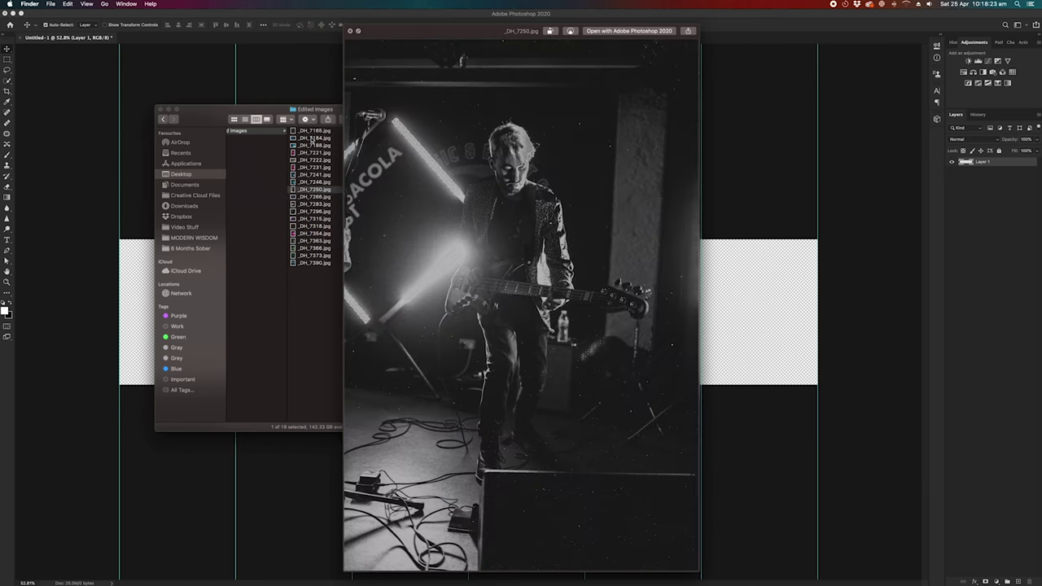
pyautogui.press('Down')
pyautogui.press('Down')
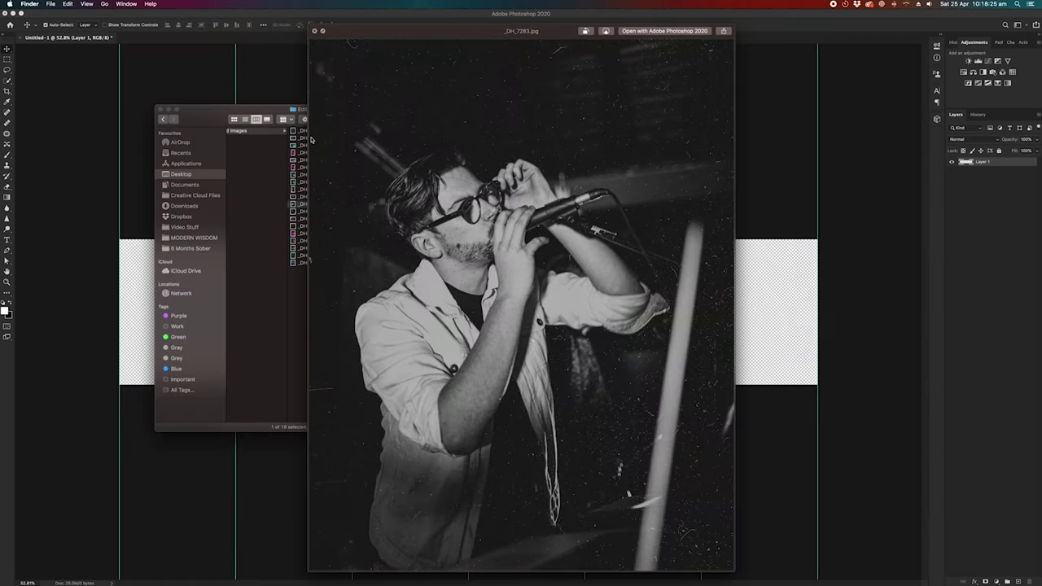
pyautogui.press('Down')
pyautogui.press('Down')
pyautogui.press('Up')
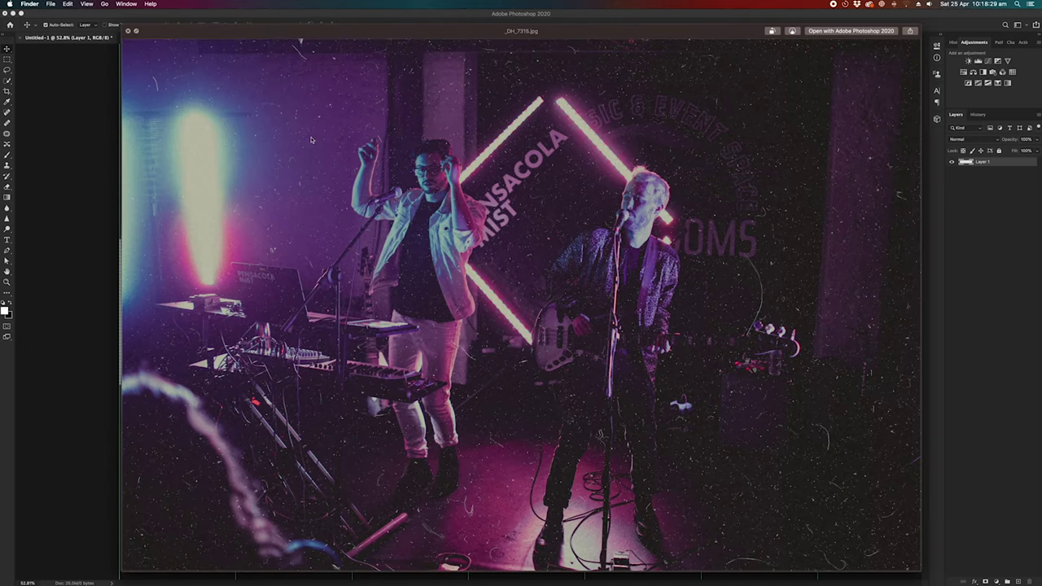
pyautogui.press('space')
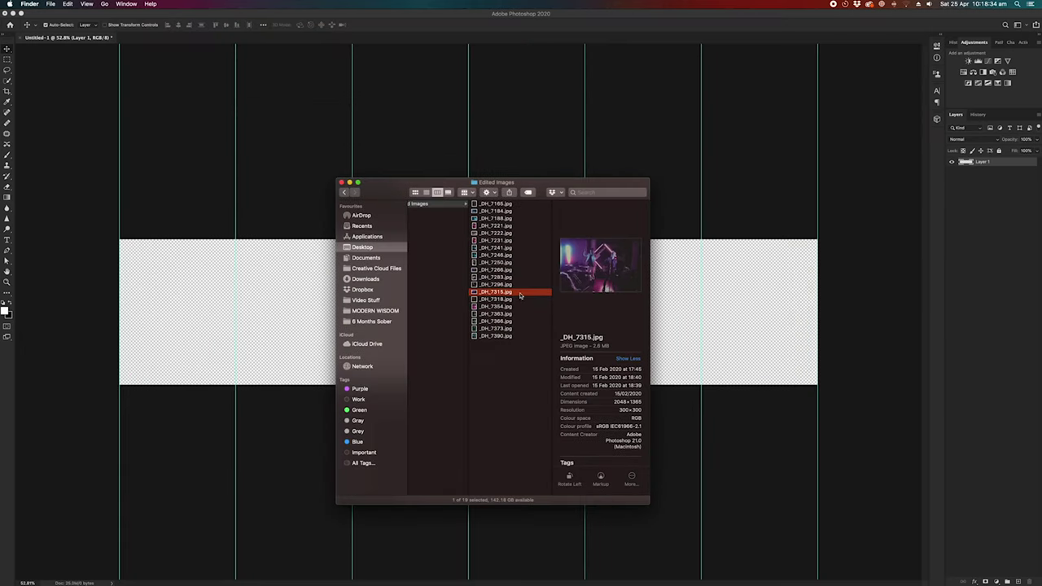
# Place _DH_7315.jpg on the canvas and enlarge it to fill the canvas height.
pyautogui.moveTo(521, 297); pyautogui.dragTo(267, 331)
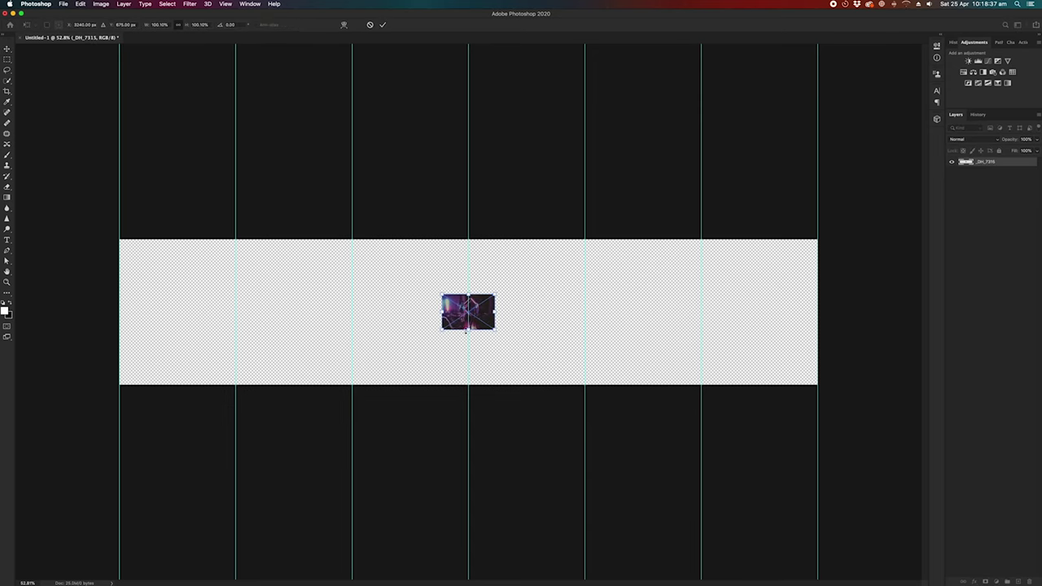
pyautogui.moveTo(467, 329); pyautogui.dragTo(217, 369)
pyautogui.scroll(10, 127, 384)
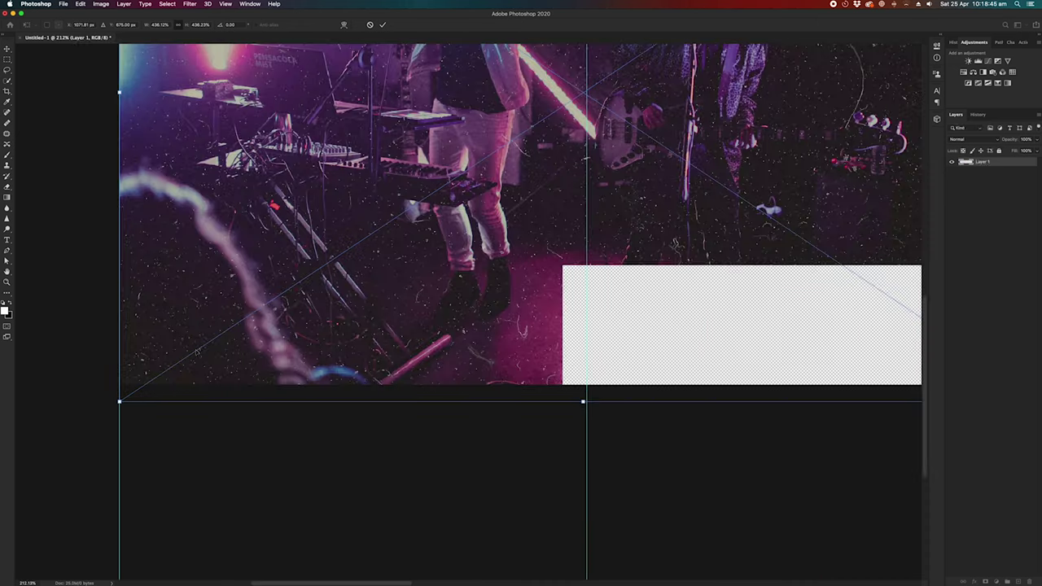
pyautogui.scroll(4, 122, 442)
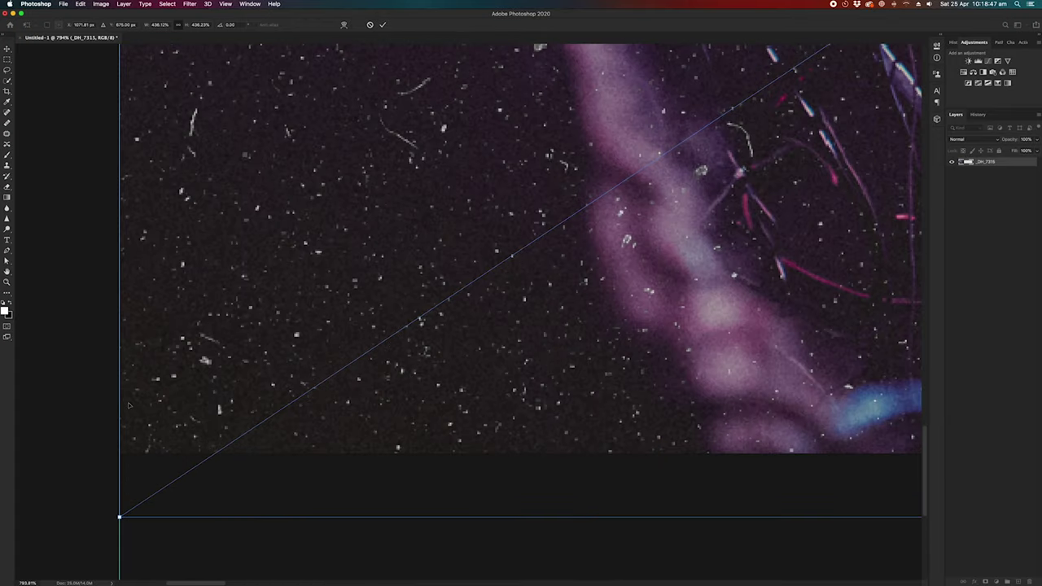
pyautogui.scroll(-8, 420, 348)
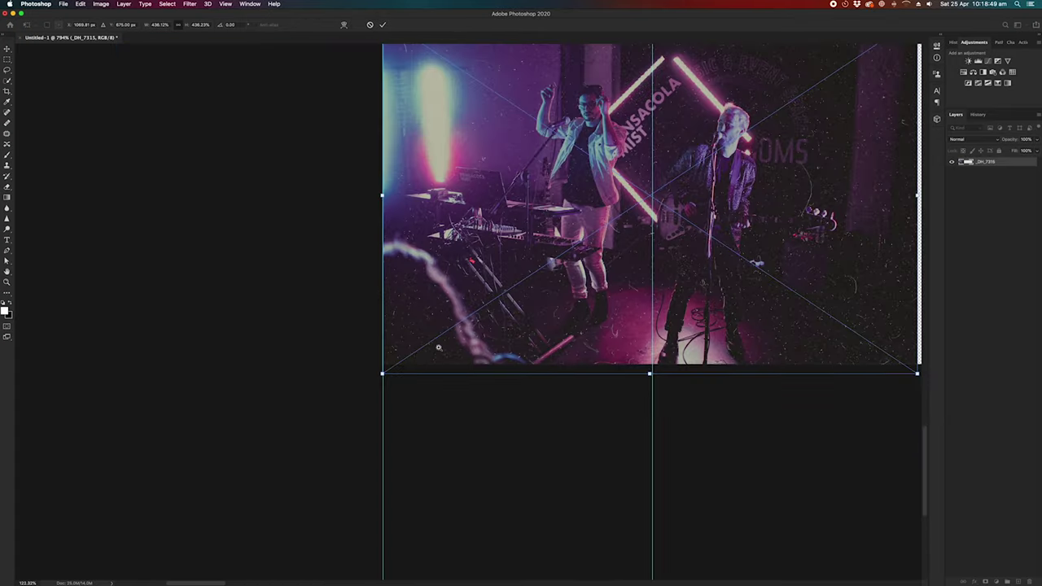
pyautogui.scroll(-6, 438, 340)
pyautogui.press('Return')
# Place _DH_7373.jpg from the Edited Images folder onto the canvas.
pyautogui.hotkey('ctrl', 'Up')
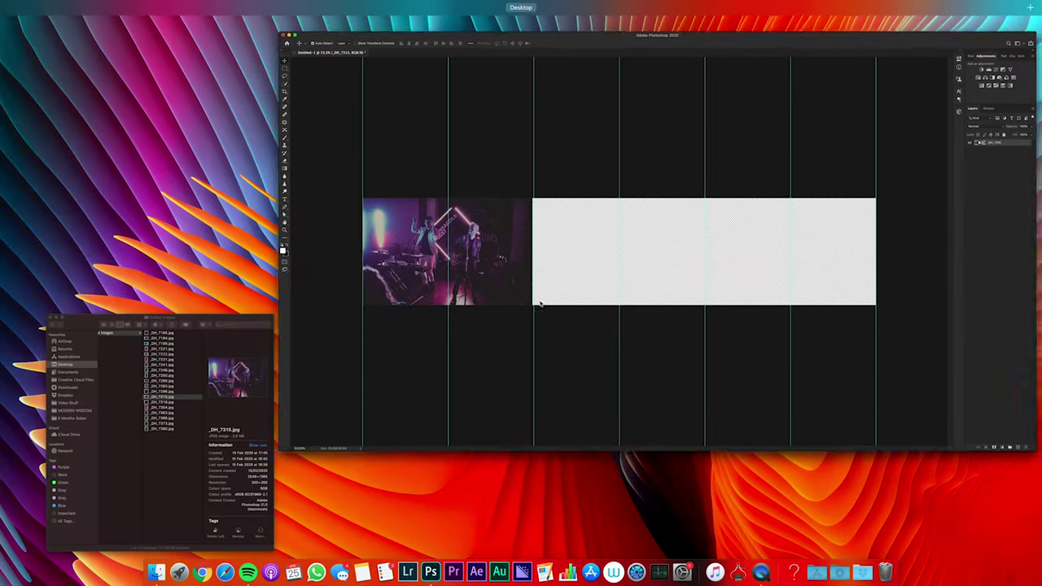
pyautogui.click(244, 382)
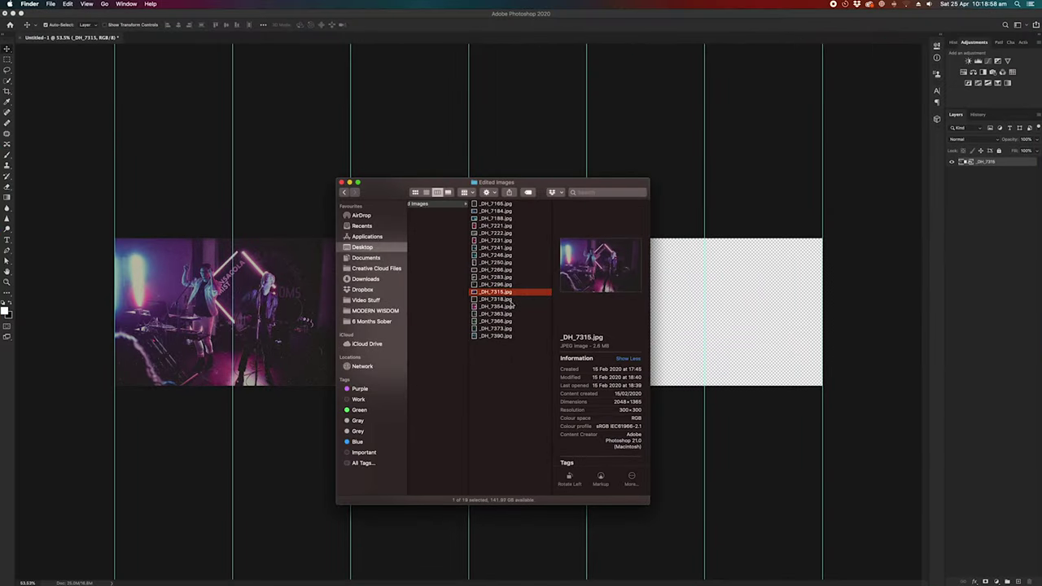
pyautogui.click(521, 335)
pyautogui.click(525, 328)
pyautogui.click(529, 336)
pyautogui.moveTo(525, 328); pyautogui.dragTo(282, 432)
pyautogui.scroll(3, 174, 378)
pyautogui.press('Return')
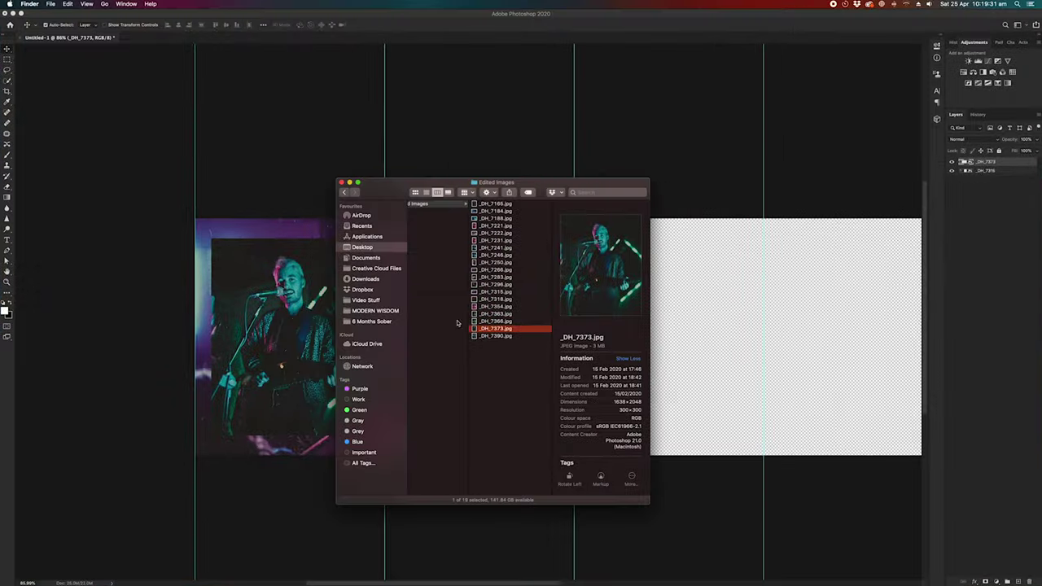
# Place _DH_7283.jpg and _DH_7296.jpg, shrinking the singer photo and moving it up-left.
pyautogui.click(521, 321)
pyautogui.click(521, 276)
pyautogui.keyDown('shift'); pyautogui.click(520, 284); pyautogui.keyUp('shift')
pyautogui.moveTo(540, 185); pyautogui.dragTo(802, 171)
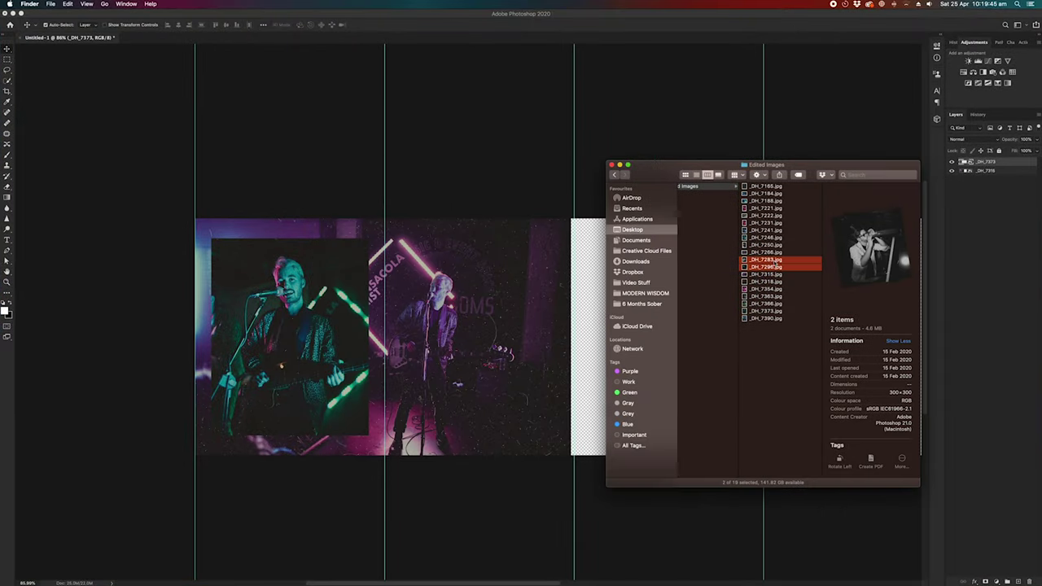
pyautogui.moveTo(765, 269); pyautogui.dragTo(559, 337)
pyautogui.moveTo(548, 393); pyautogui.dragTo(500, 372)
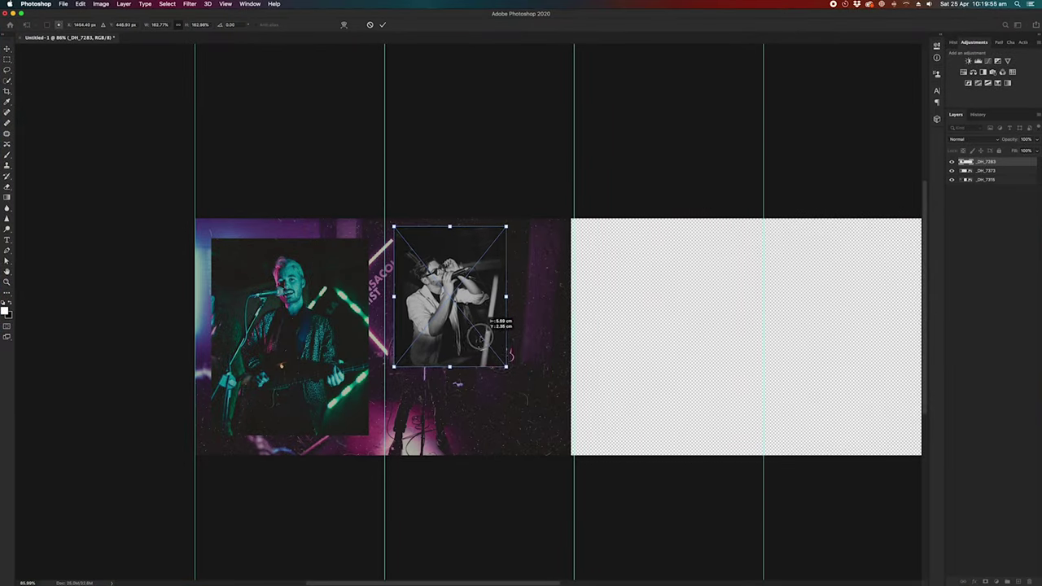
pyautogui.press('Return')
pyautogui.press('Return')
pyautogui.scroll(3, 750, 335)
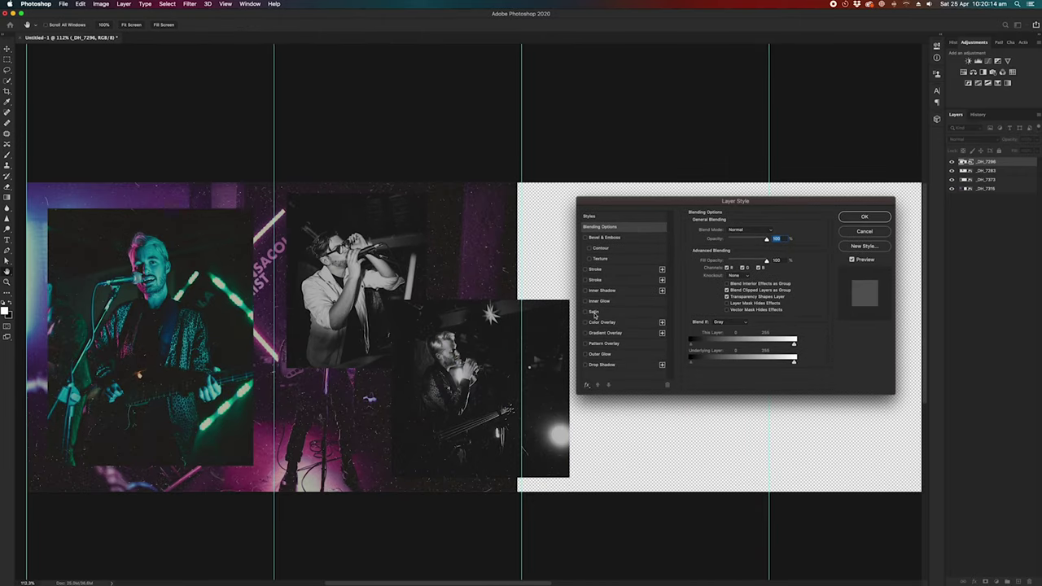
# Frame _DH_7296 with a white inside Stroke, dropping the duplicate stroke, then show files beside the collage.
pyautogui.click(592, 280)
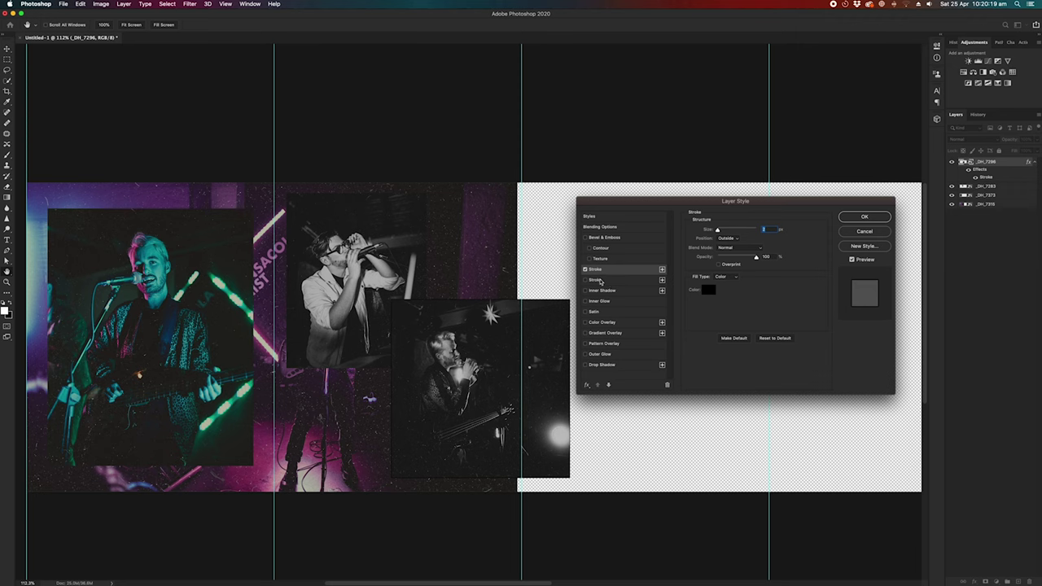
pyautogui.click(586, 269)
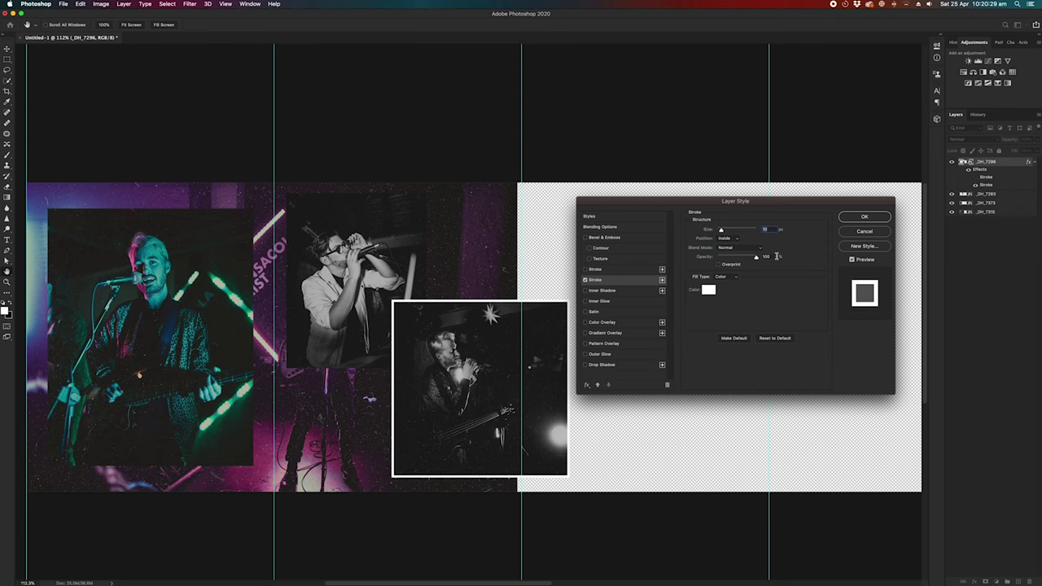
pyautogui.click(862, 216)
pyautogui.press('super+minus')
pyautogui.press('ctrl+super+f')
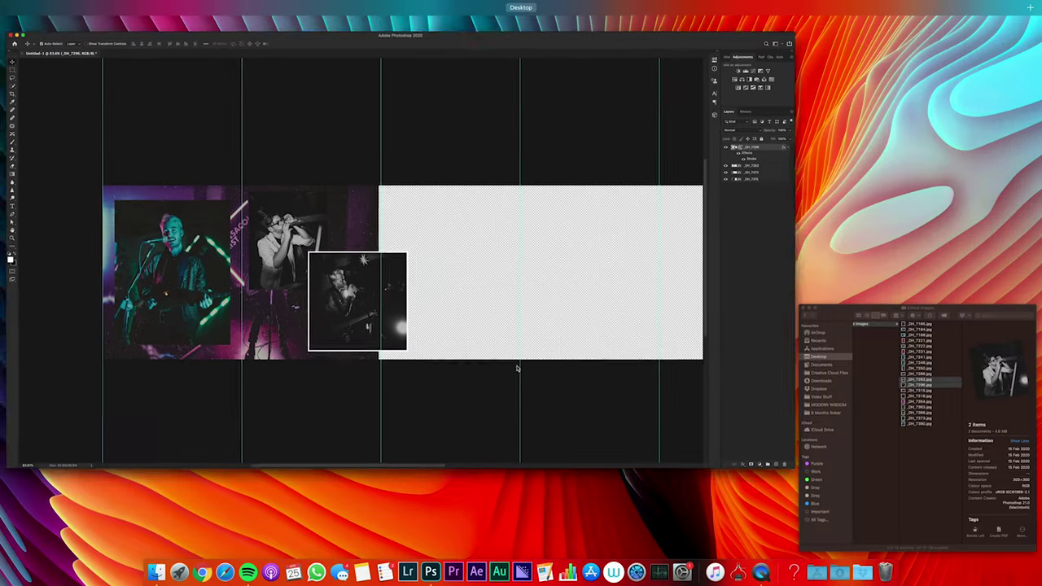
# Place the teal guitarist photo into the strip and check its seam.
pyautogui.click(764, 216)
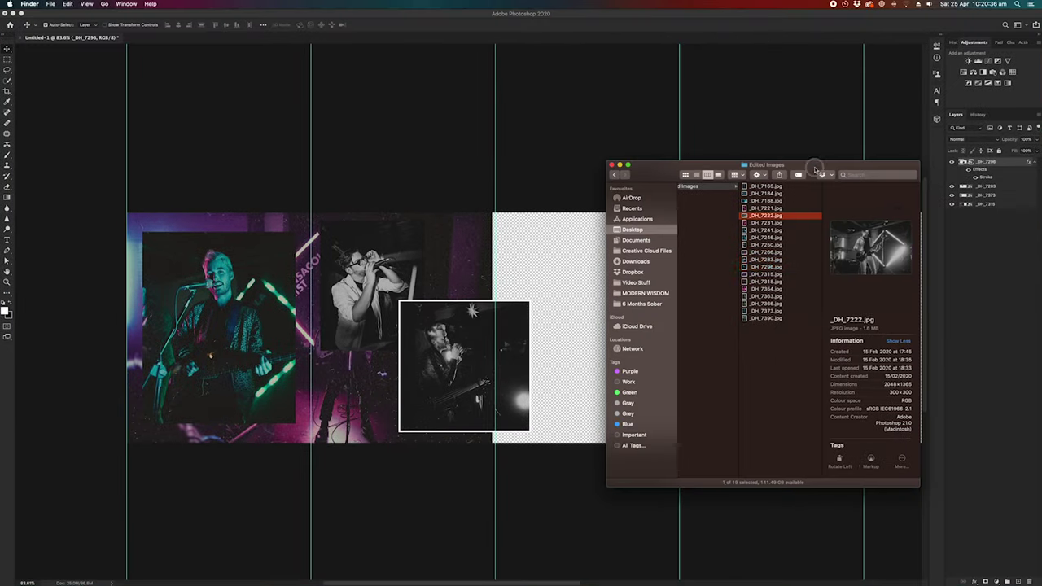
pyautogui.moveTo(730, 229); pyautogui.dragTo(669, 442)
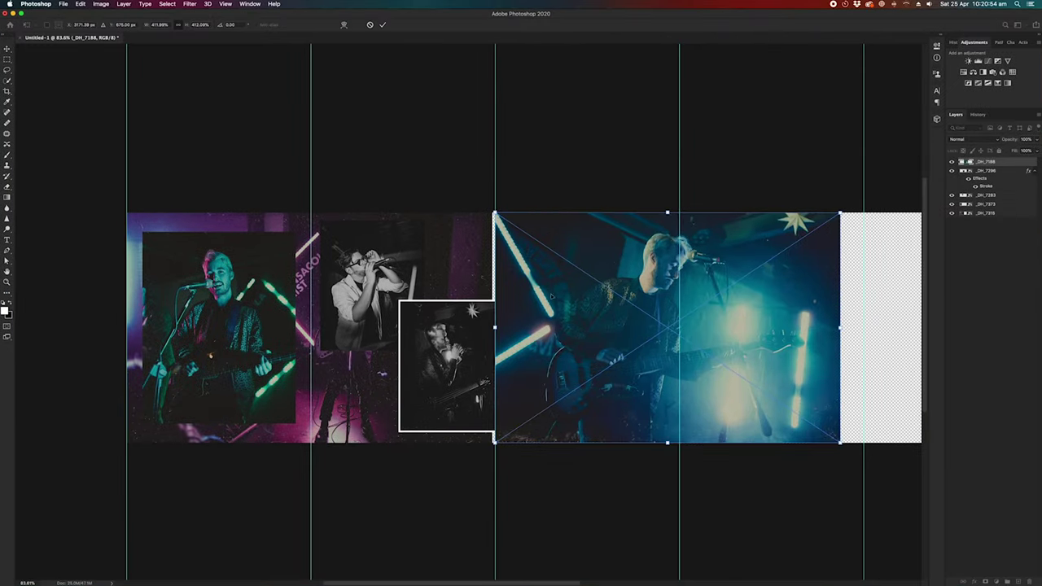
pyautogui.press('super+plus')
pyautogui.press('Return')
pyautogui.press('super+minus')
pyautogui.press('super+minus')
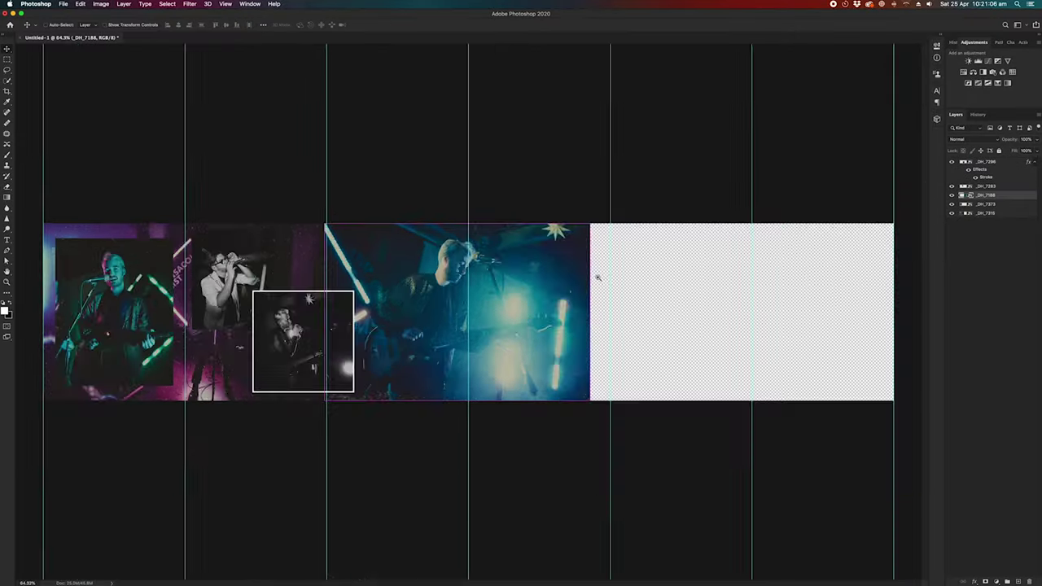
pyautogui.press('super+plus')
pyautogui.press('super+plus')
pyautogui.press('super+plus')
pyautogui.press('super+plus')
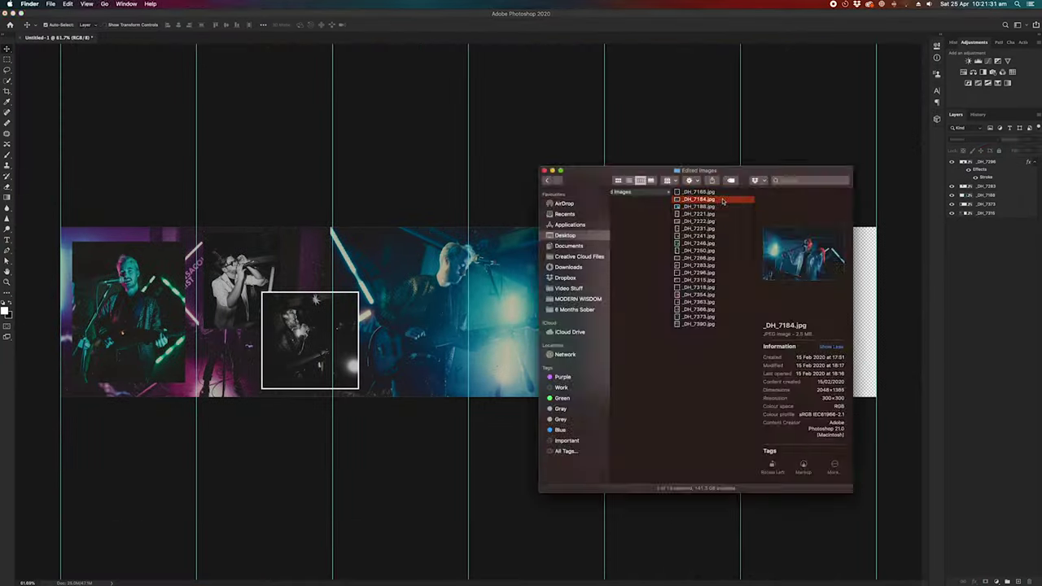
# Add the pink guitarist photo, enlarge it, reorder its layer and shift the copy left.
pyautogui.moveTo(698, 198); pyautogui.dragTo(594, 293)
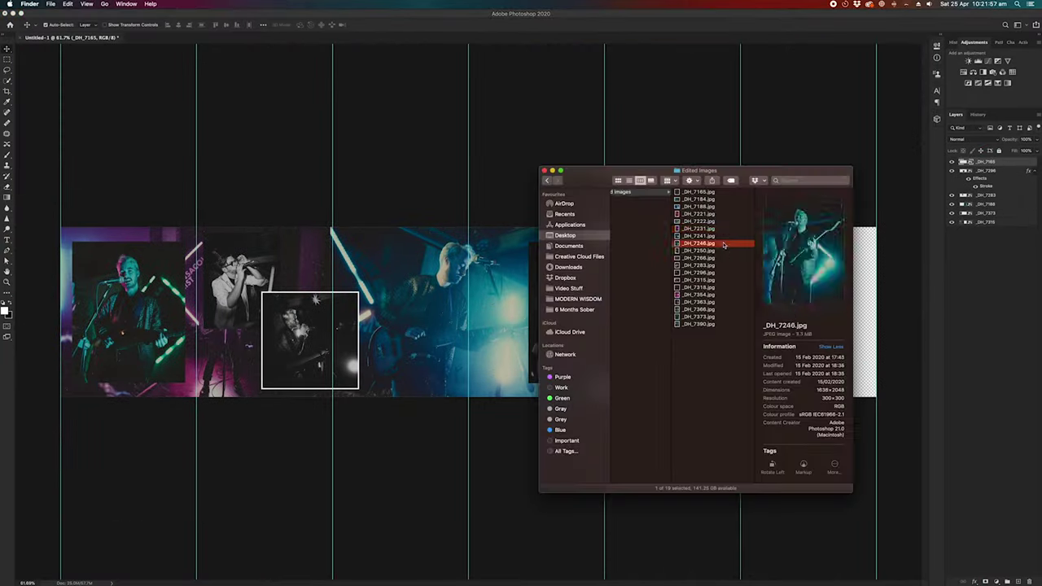
pyautogui.moveTo(709, 239); pyautogui.dragTo(648, 312)
pyautogui.moveTo(708, 383); pyautogui.dragTo(740, 434)
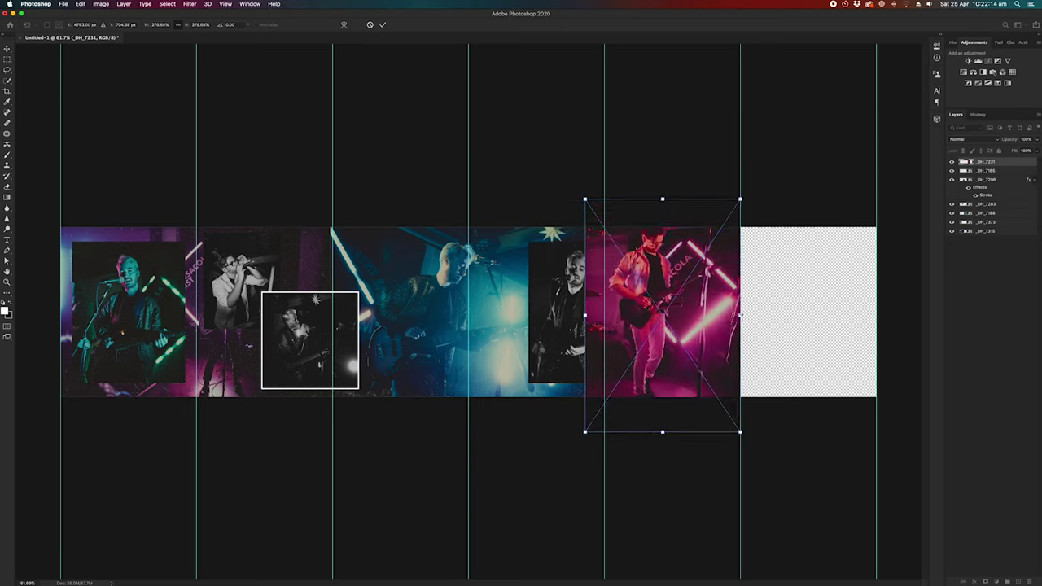
pyautogui.press('Return')
pyautogui.moveTo(985, 170); pyautogui.dragTo(1002, 176)
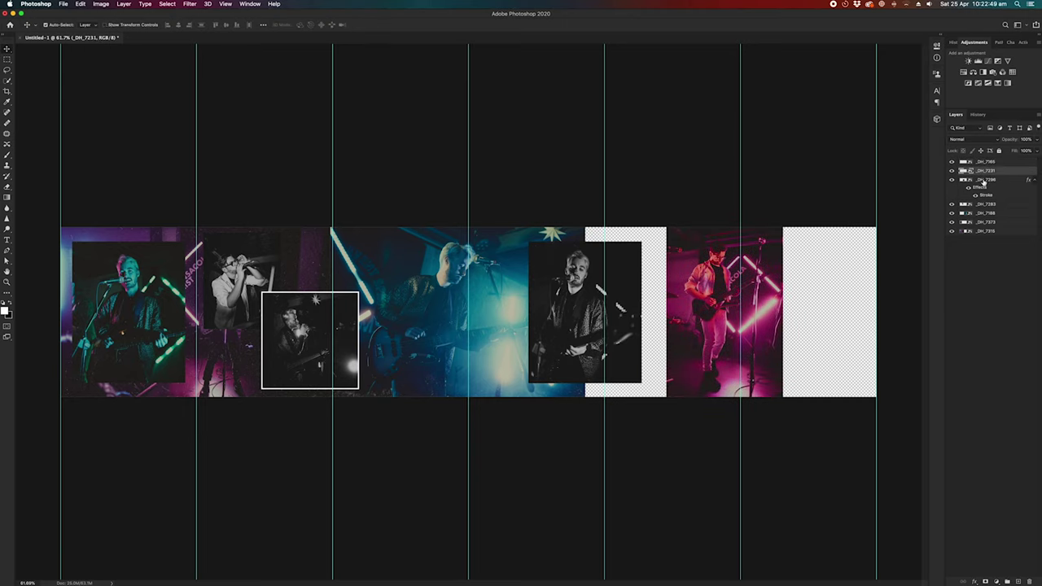
pyautogui.press('Return')
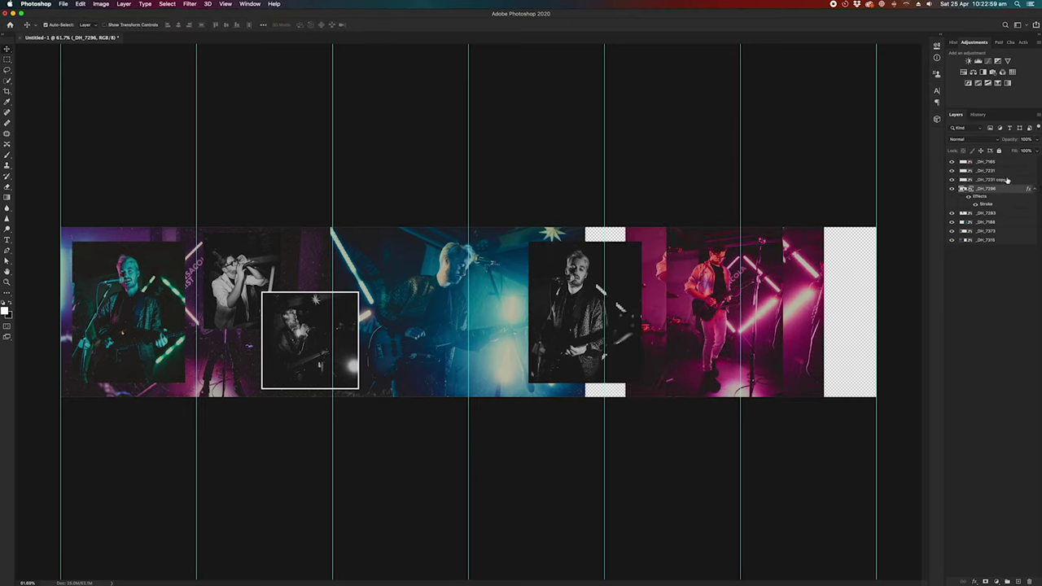
pyautogui.moveTo(696, 327); pyautogui.dragTo(688, 327)
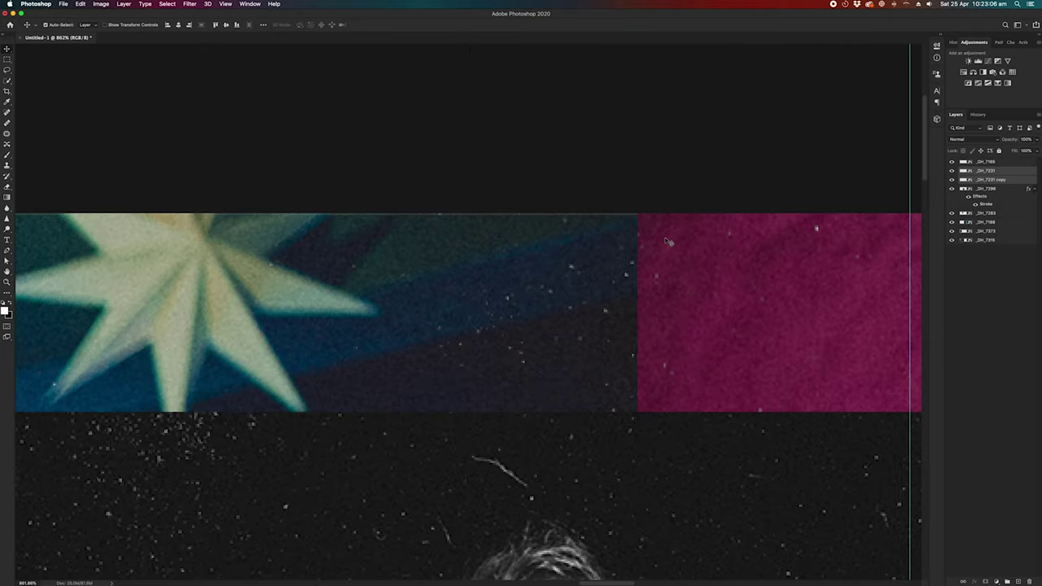
# Place the keyboard player photo on the right panel and widen the pink copy behind it.
pyautogui.scroll(-5, 684, 327)
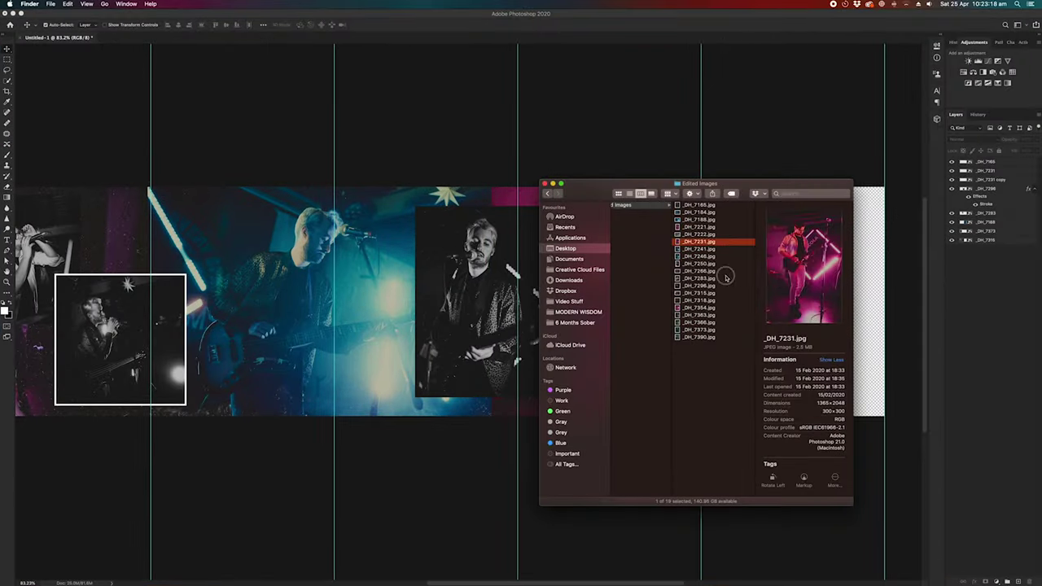
pyautogui.press('Down')
pyautogui.press('Down')
pyautogui.press('Down')
pyautogui.press('Down')
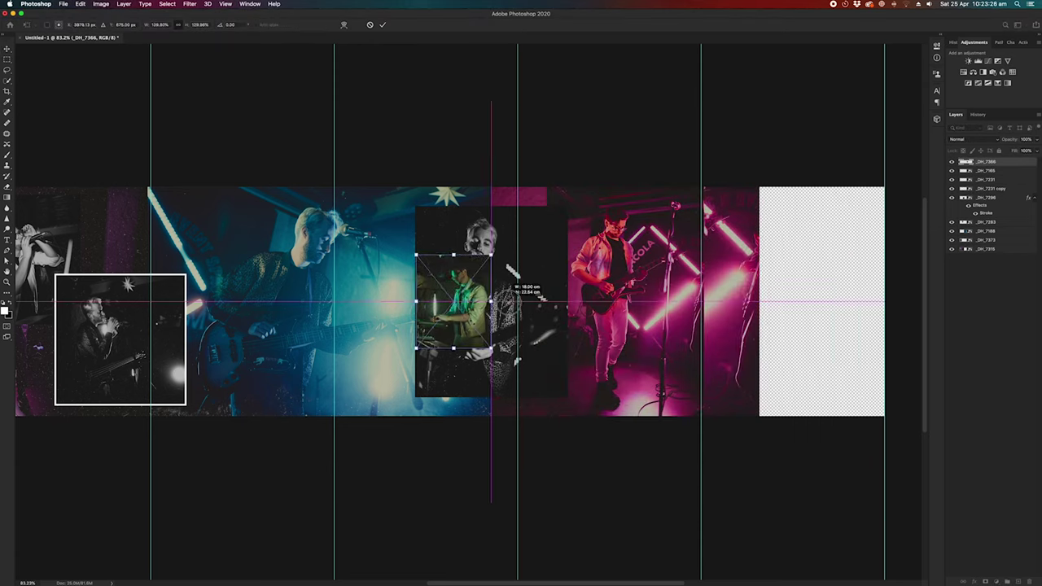
pyautogui.moveTo(464, 291); pyautogui.dragTo(708, 313)
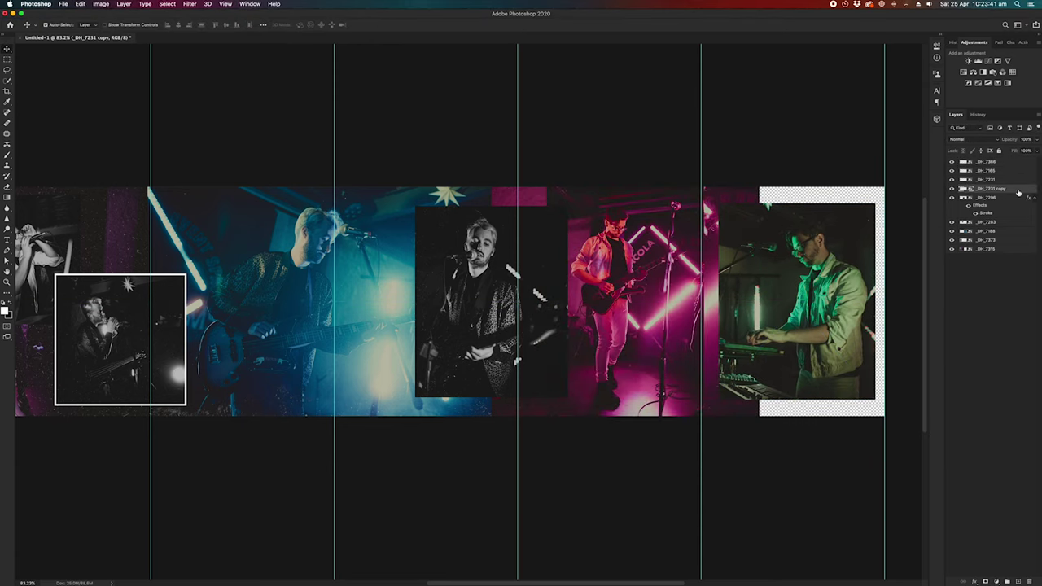
pyautogui.press('super+t')
pyautogui.moveTo(768, 302); pyautogui.dragTo(890, 302)
pyautogui.press('Return')
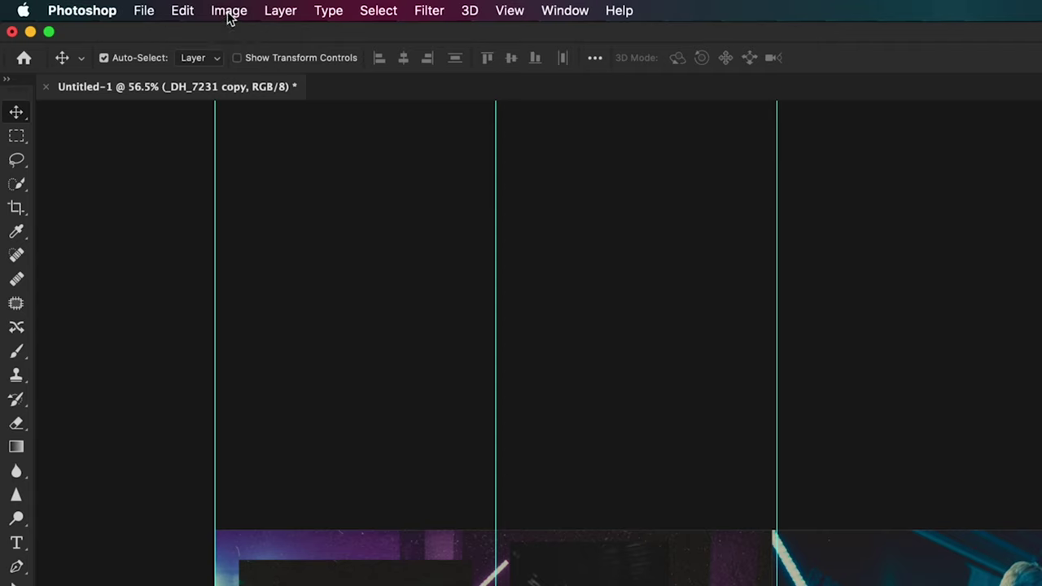
# Widen the canvas to 8640 px with the left-middle anchor in Canvas Size.
pyautogui.click(226, 12)
pyautogui.moveTo(318, 188)
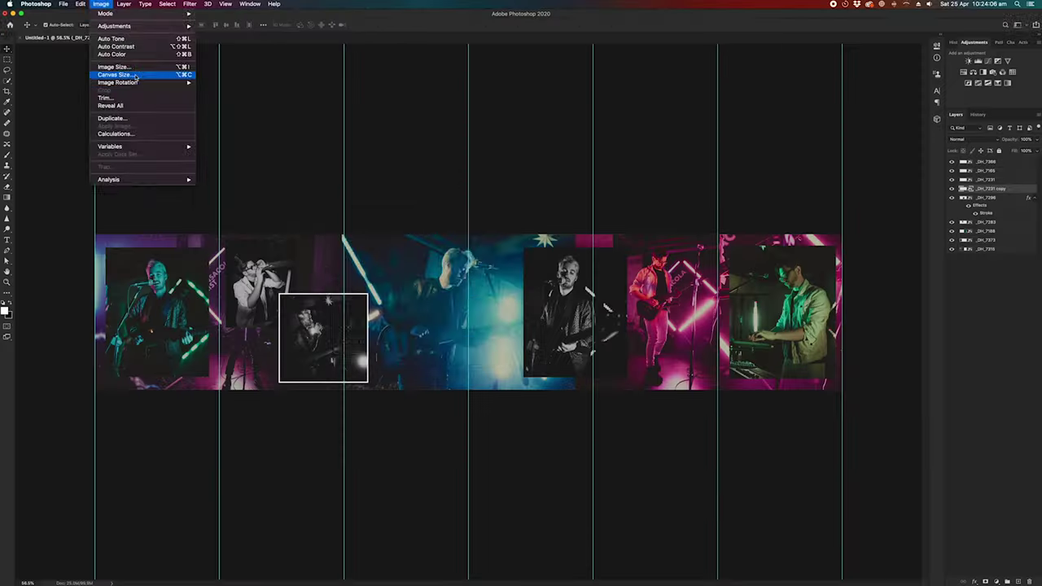
pyautogui.click(308, 178)
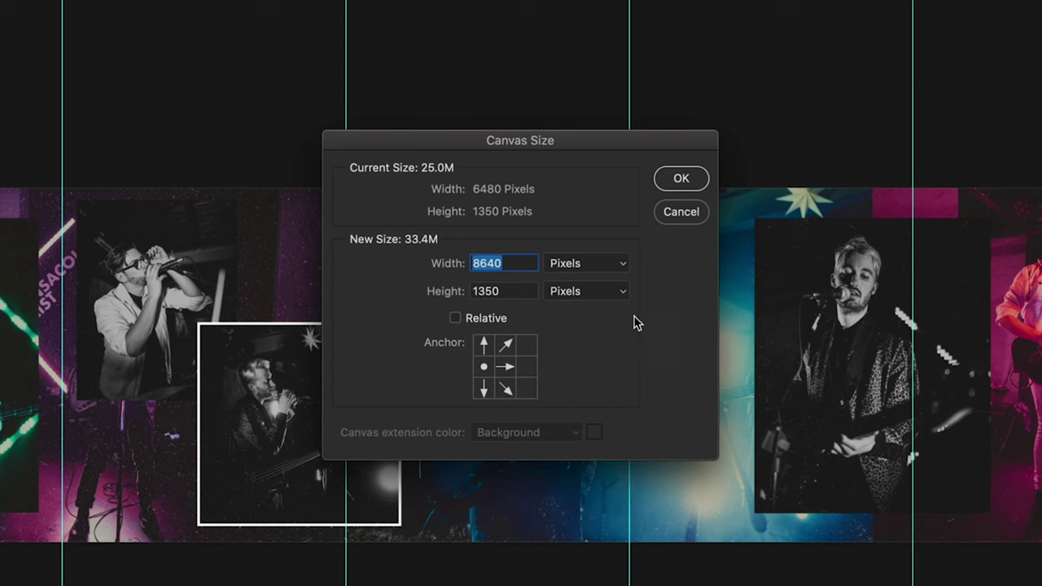
pyautogui.click(682, 180)
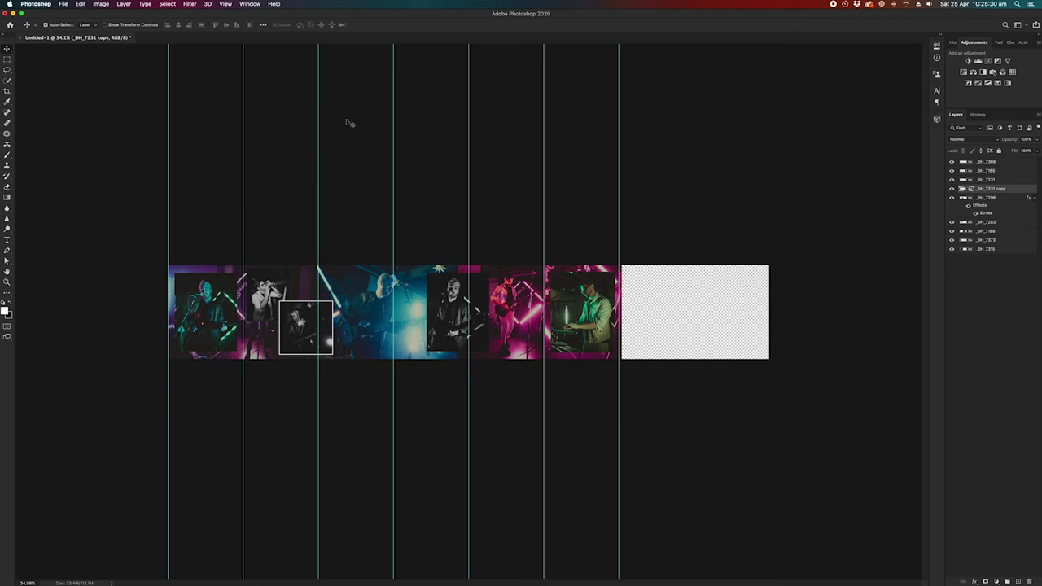
# Apply an 8-column guide layout and zoom into the empty right end.
pyautogui.click(225, 4)
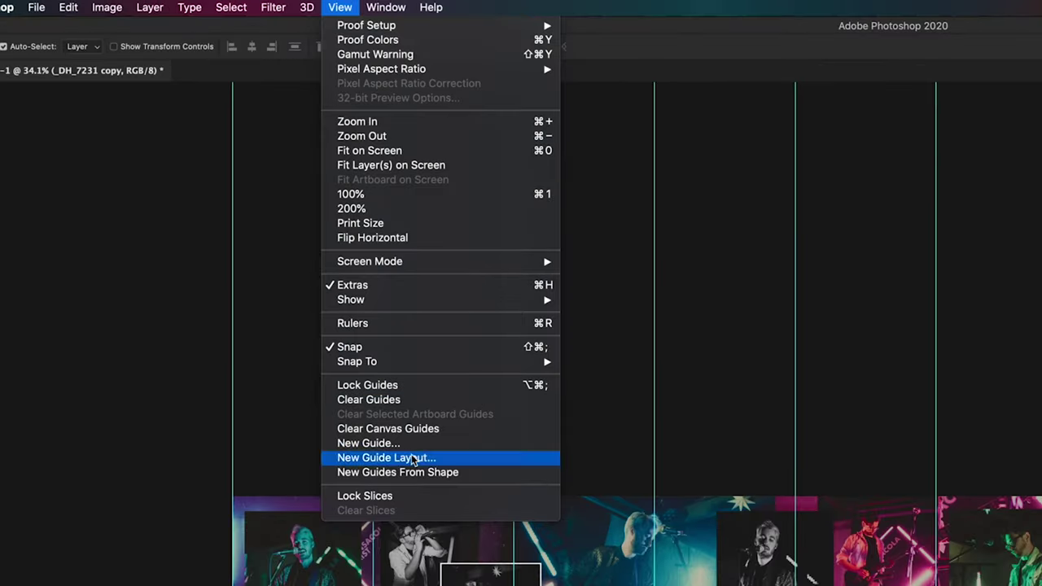
pyautogui.click(413, 458)
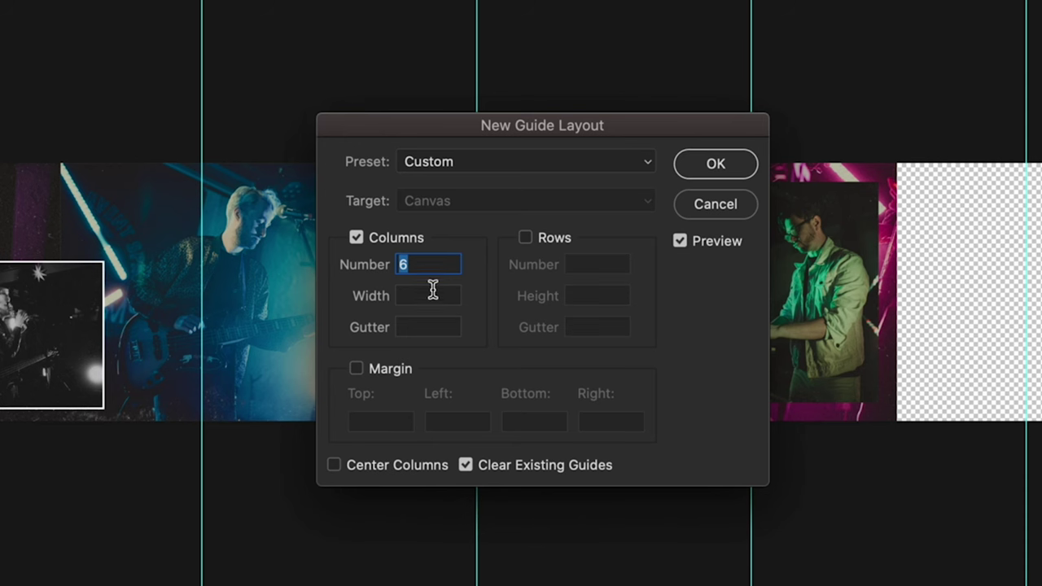
pyautogui.write('8')
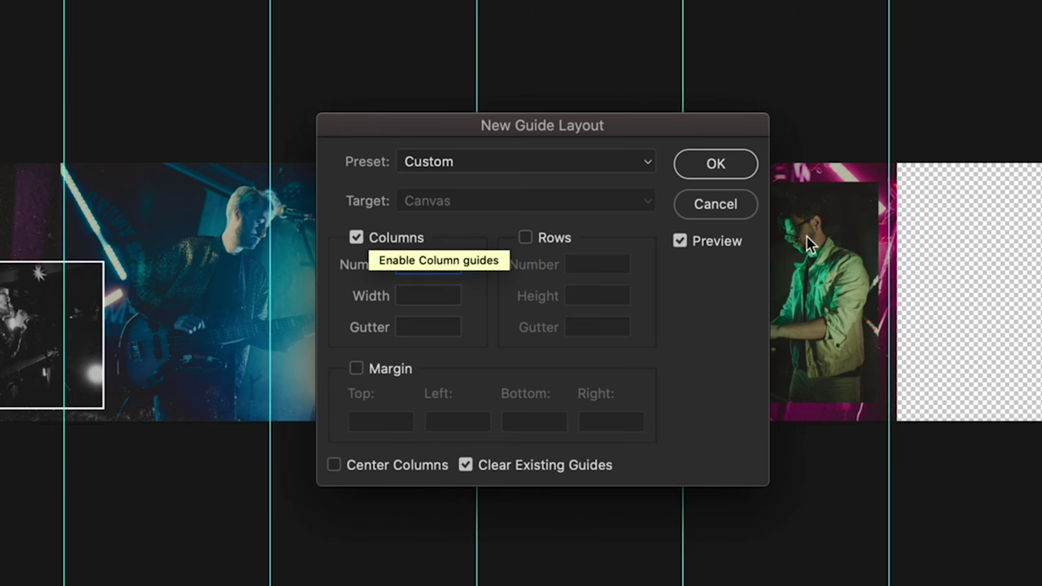
pyautogui.click(708, 163)
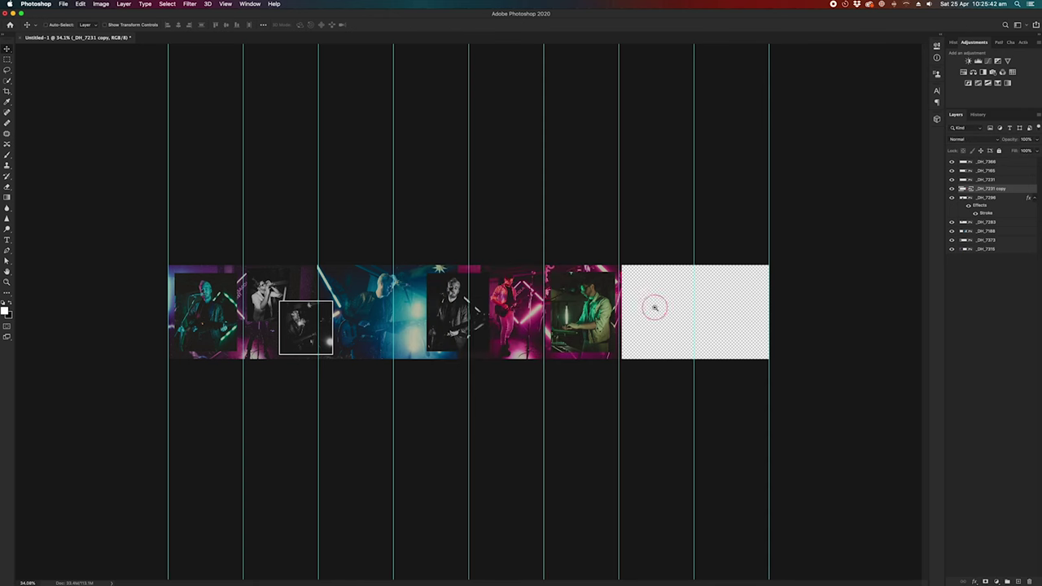
pyautogui.moveTo(654, 308); pyautogui.dragTo(525, 363)
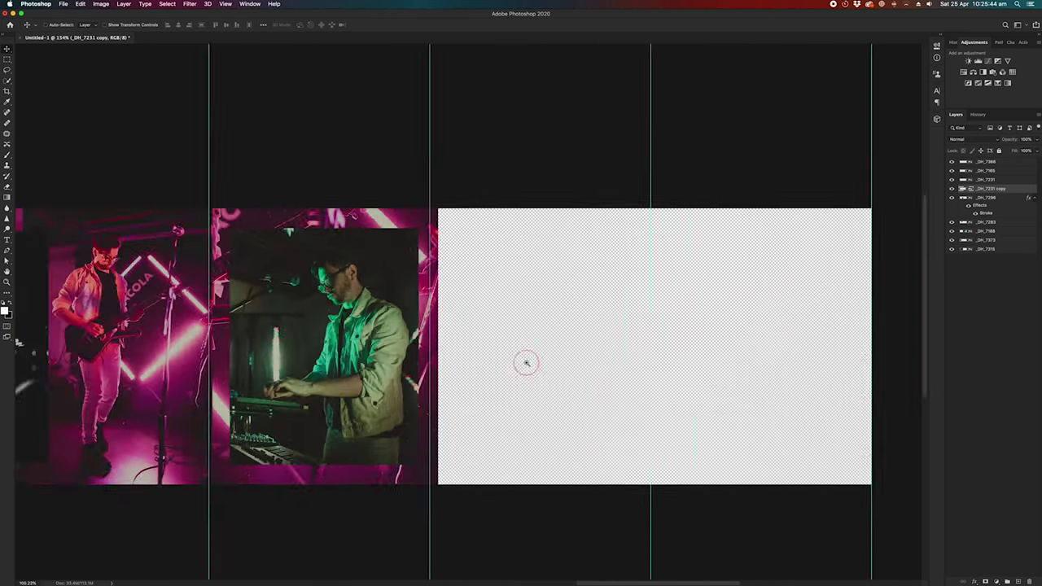
# Scale the teal stage photo across the final two panels and position its smaller framed copy.
pyautogui.press('super+0')
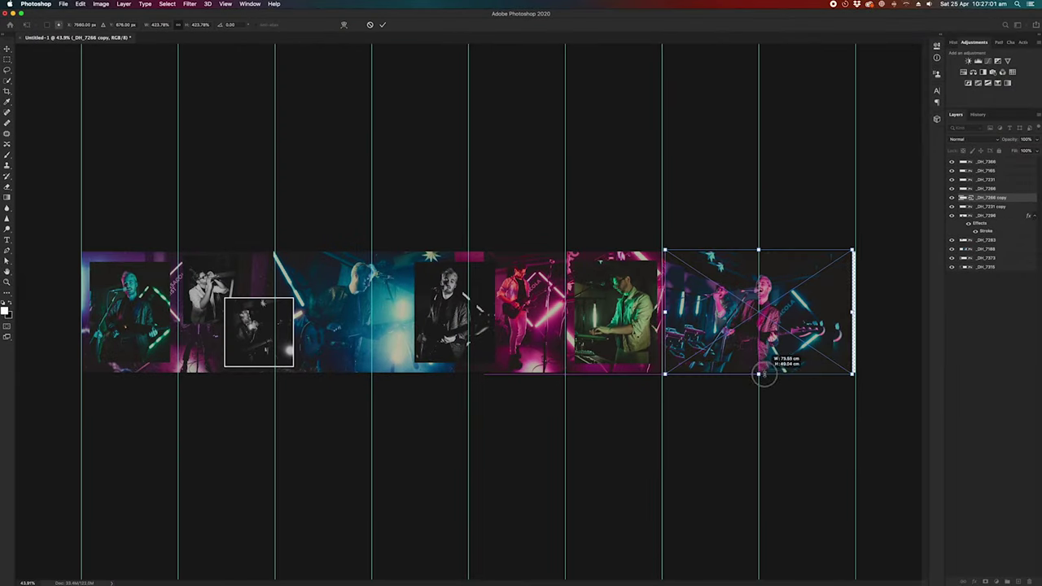
pyautogui.hotkey('ctrl', 't')
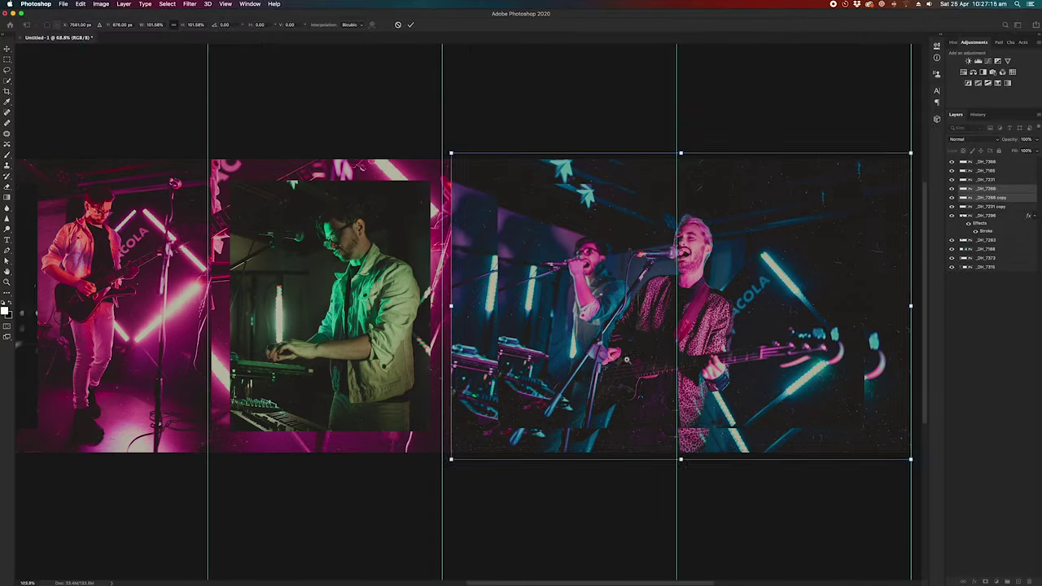
pyautogui.press('Return')
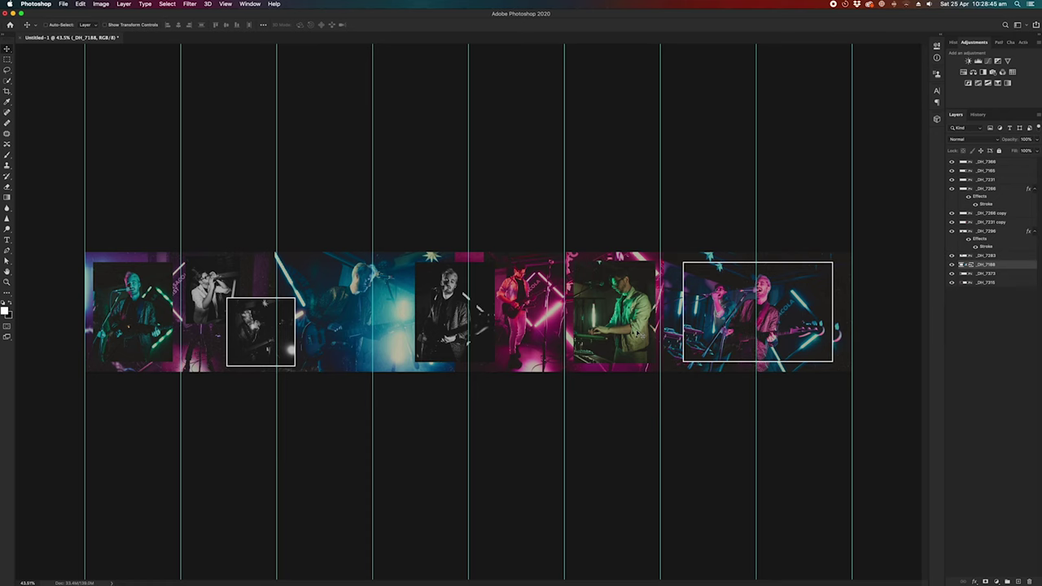
# Set the save location to the Instagram Sliders Tutorial folder and review the Format list.
pyautogui.click(526, 79)
pyautogui.click(523, 125)
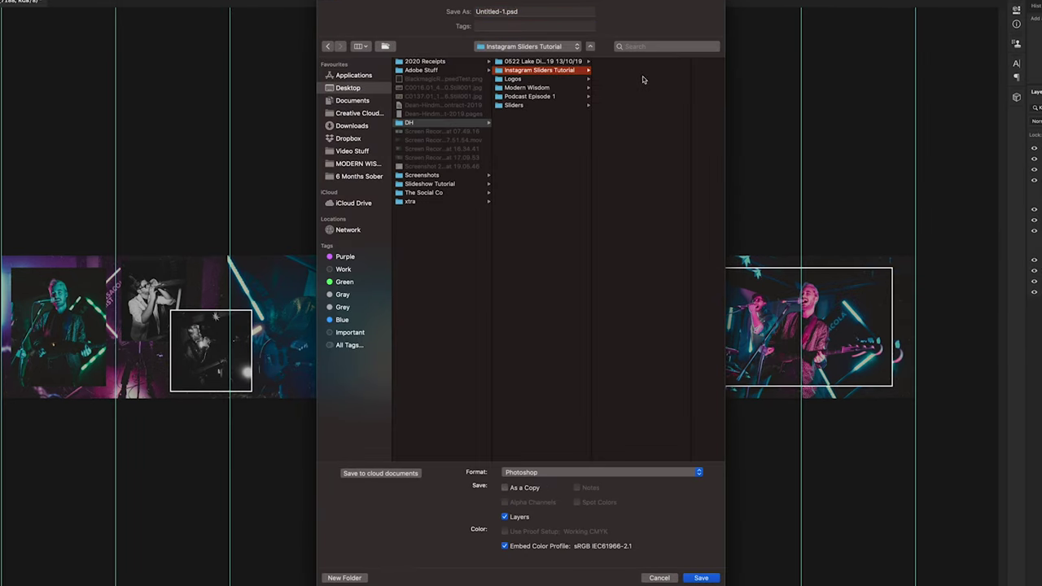
pyautogui.click(602, 472)
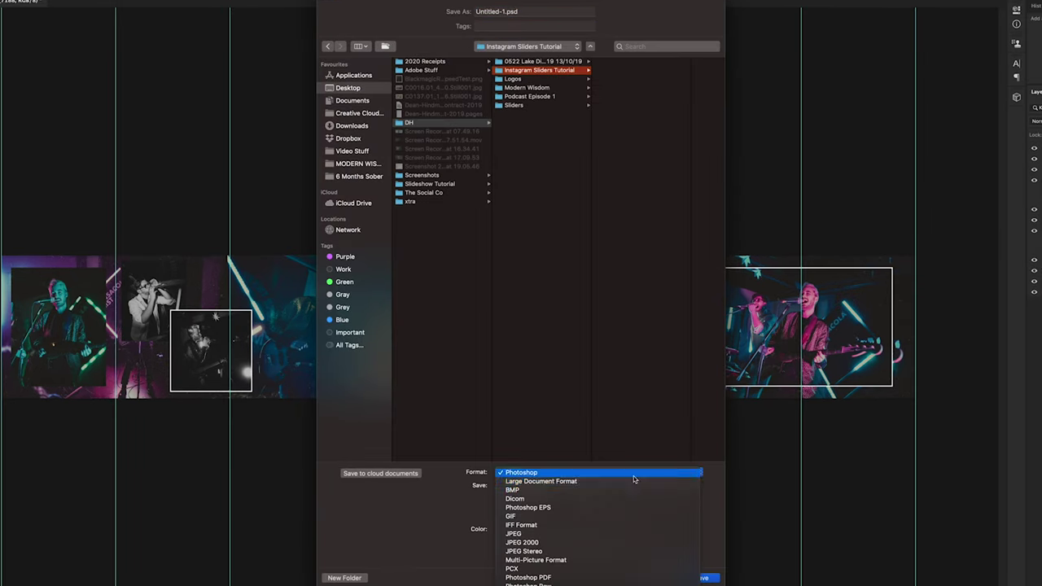
pyautogui.press('Escape')
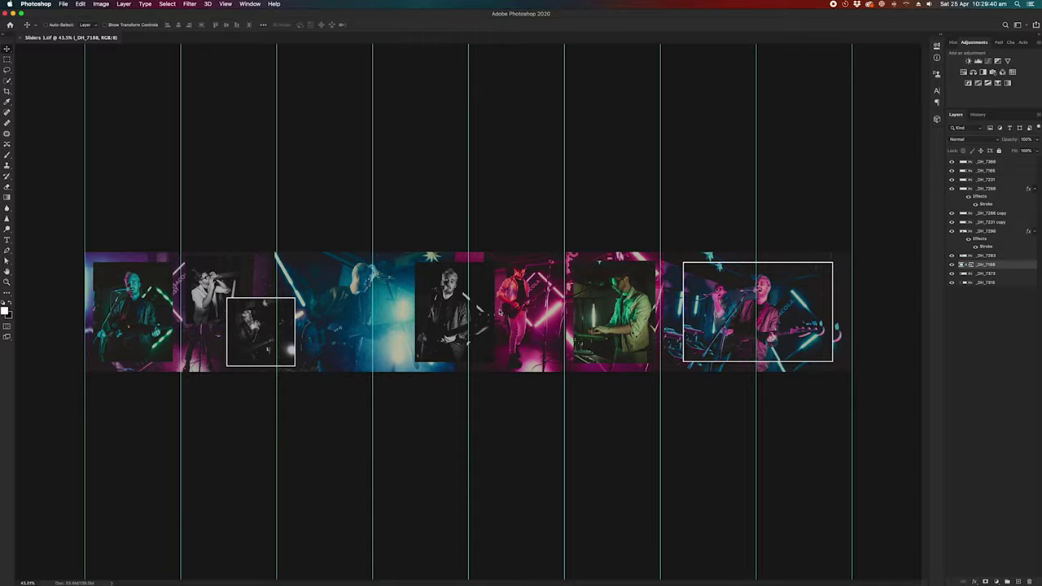
# Create a new transparent 1080×1350 px document and clear all guides.
pyautogui.hotkey('ctrl', 'n')
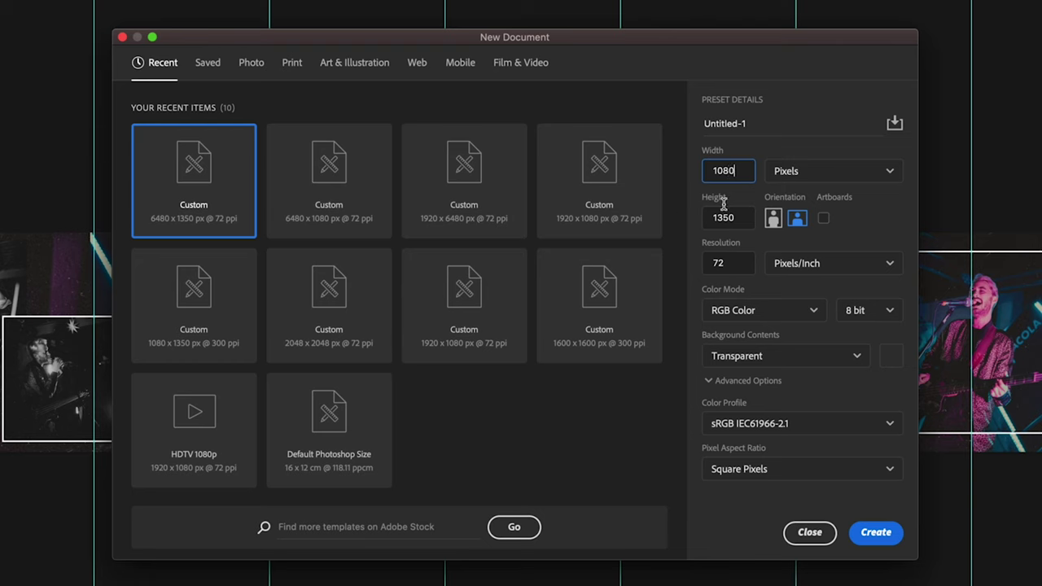
pyautogui.press('Tab')
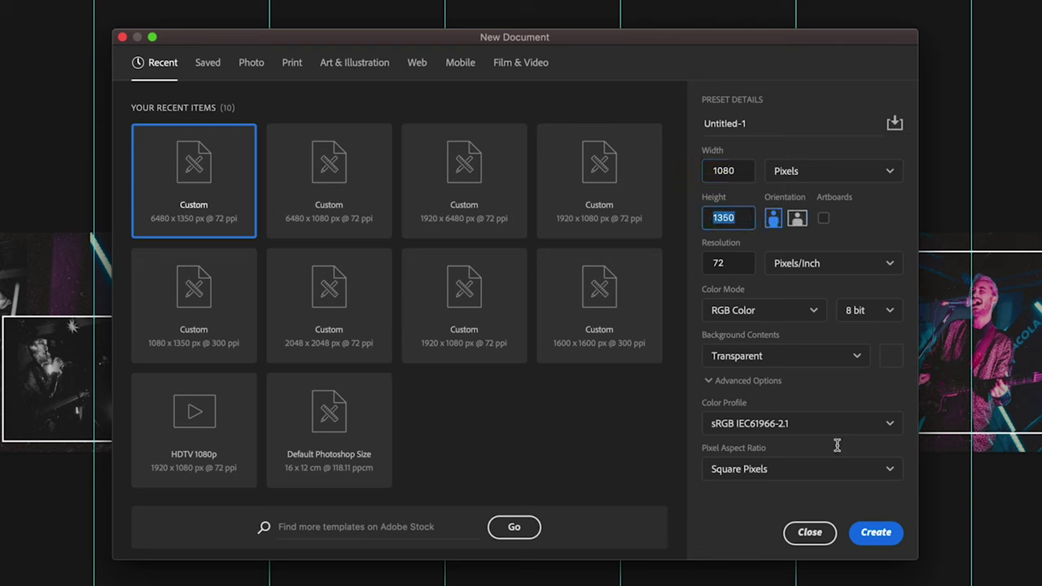
pyautogui.click(882, 526)
pyautogui.click(225, 4)
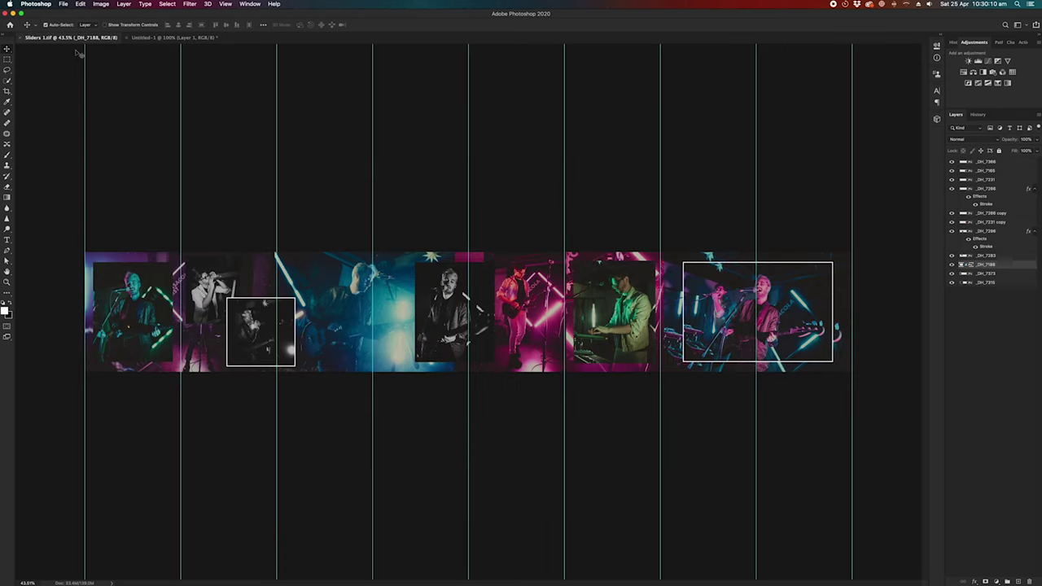
# Flatten the collage and paste a copied 1080×1350 section into Untitled-1.
pyautogui.click(1037, 116)
pyautogui.click(952, 371)
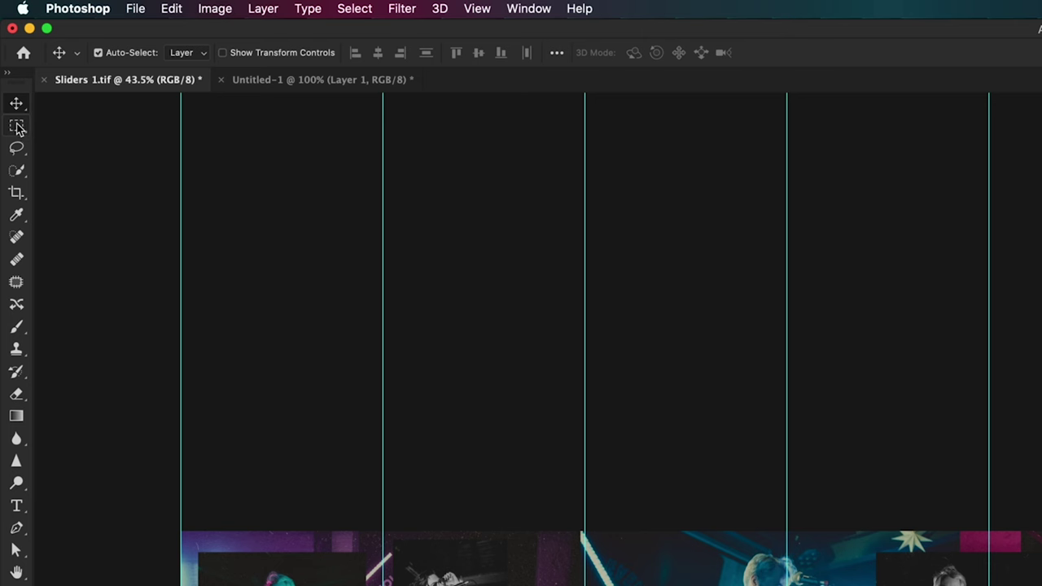
pyautogui.click(17, 128)
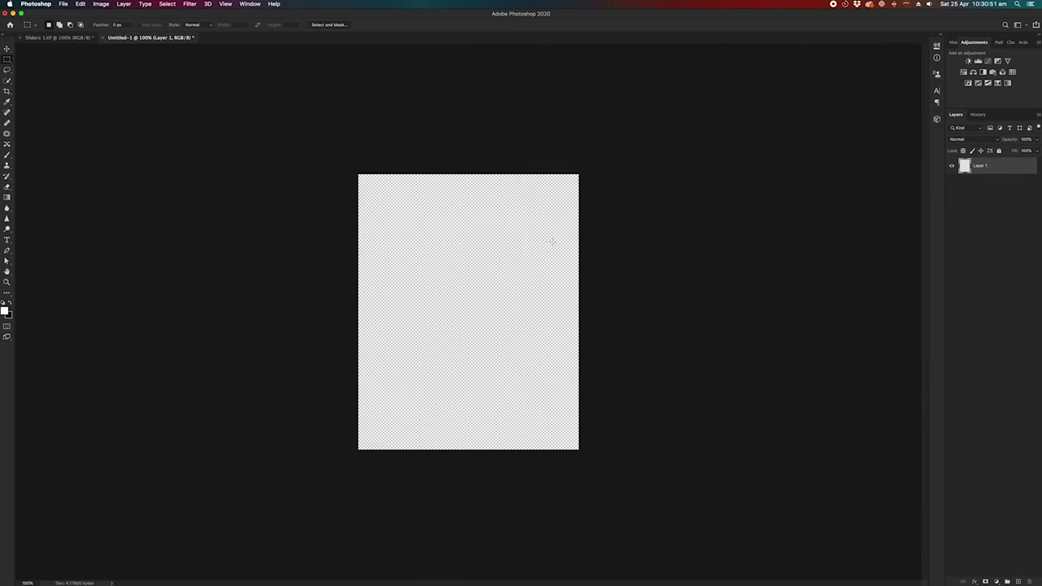
pyautogui.press('super+v')
pyautogui.scroll(3, 523, 413)
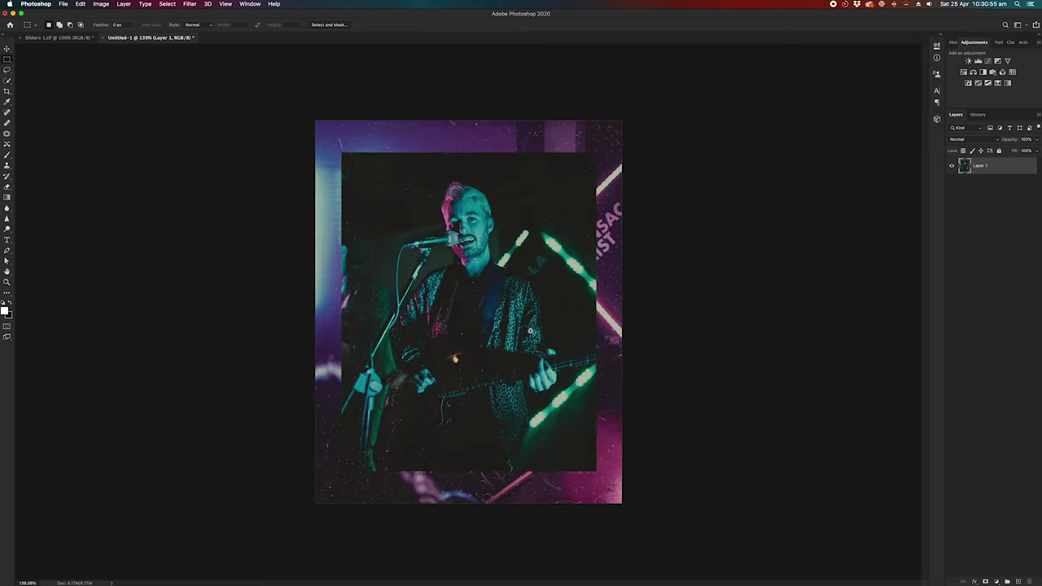
# Save the pasted slide as a JPEG, accepting the default quality options.
pyautogui.press('super+s')
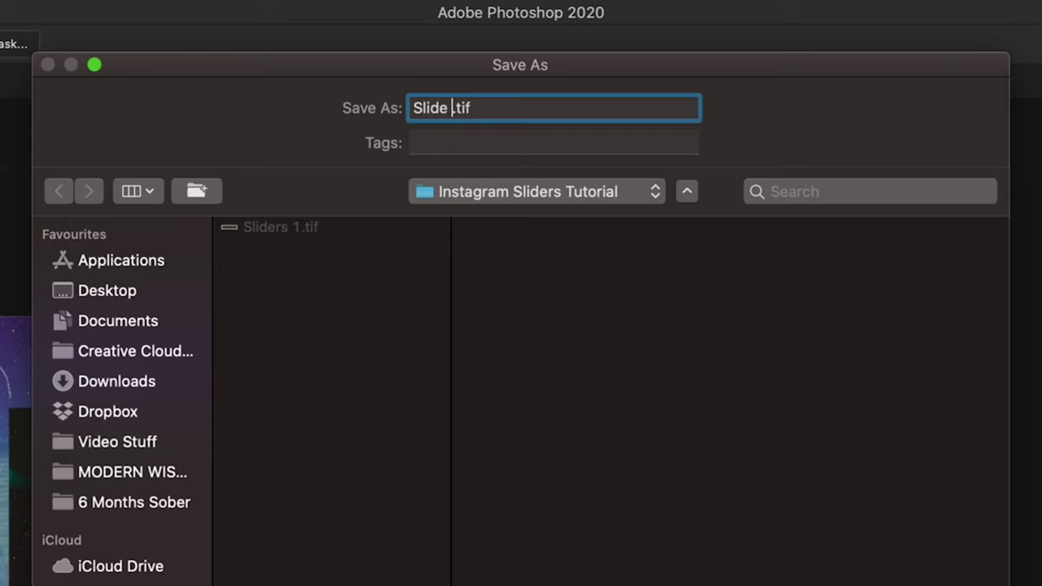
pyautogui.click(593, 435)
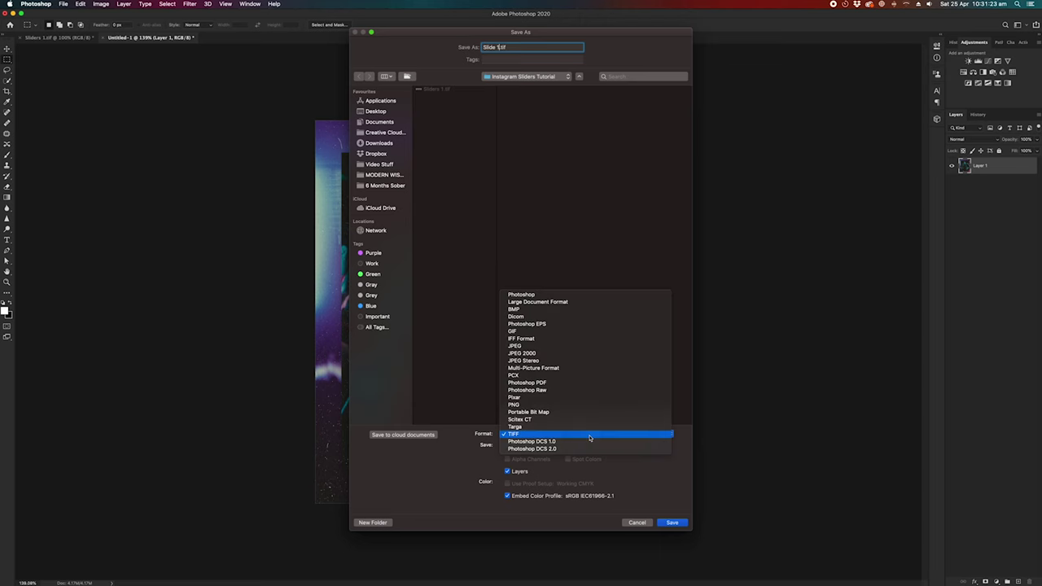
pyautogui.click(598, 348)
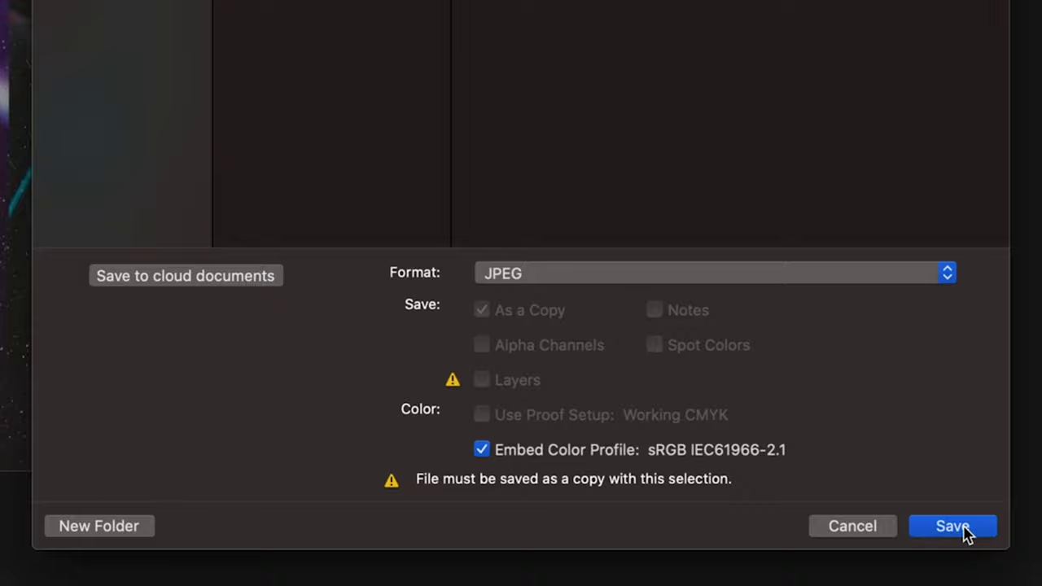
pyautogui.click(965, 531)
pyautogui.press('Return')
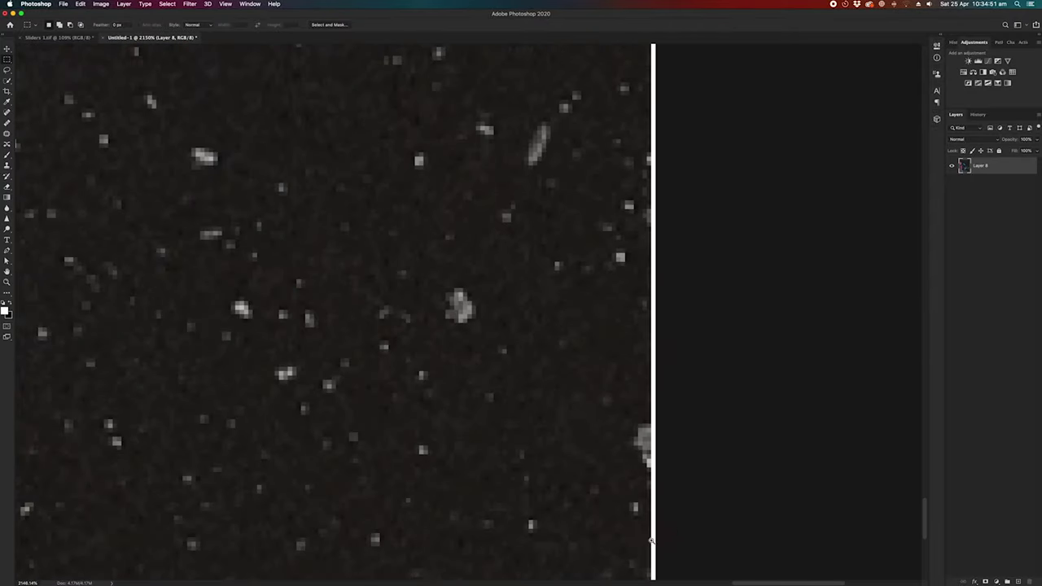
# Check the laughing-guitarist section in Sliders 1.tif, then save Untitled-1 as the final JPEG slide.
pyautogui.click(61, 37)
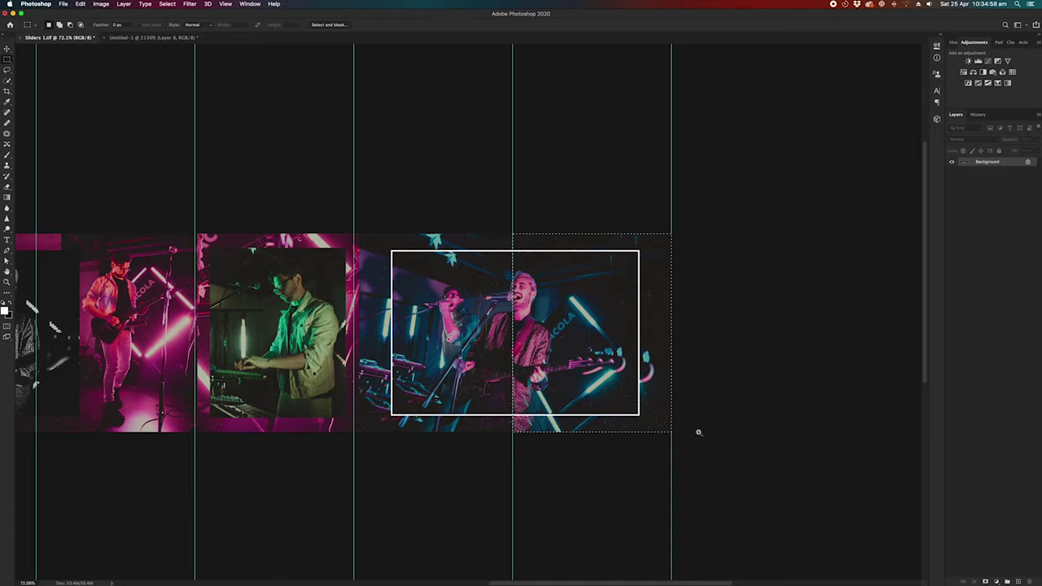
pyautogui.scroll(15, 671, 439)
pyautogui.scroll(-15, 672, 447)
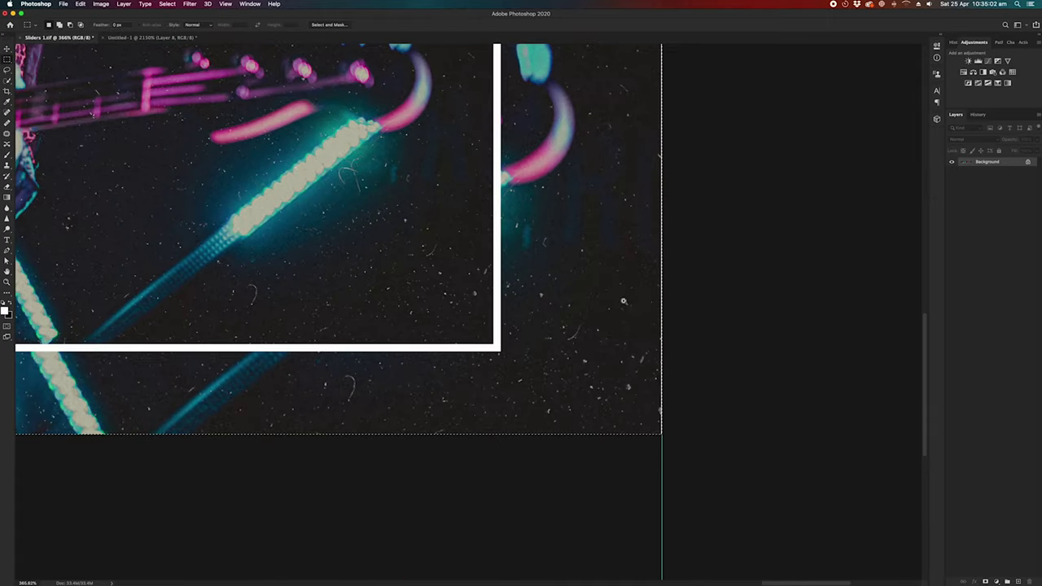
pyautogui.click(166, 37)
pyautogui.scroll(-12, 483, 232)
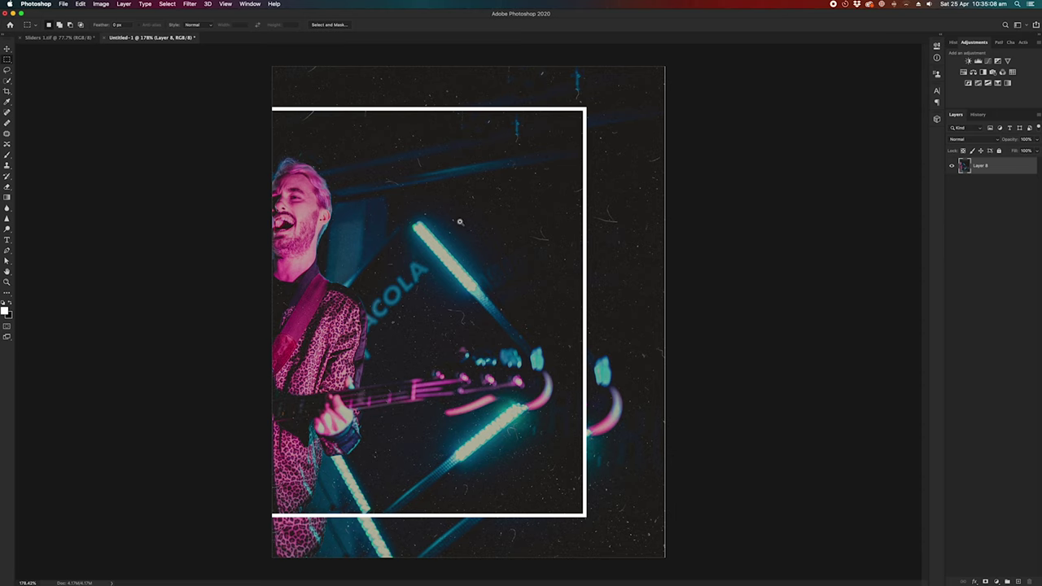
pyautogui.press('super+shift+s')
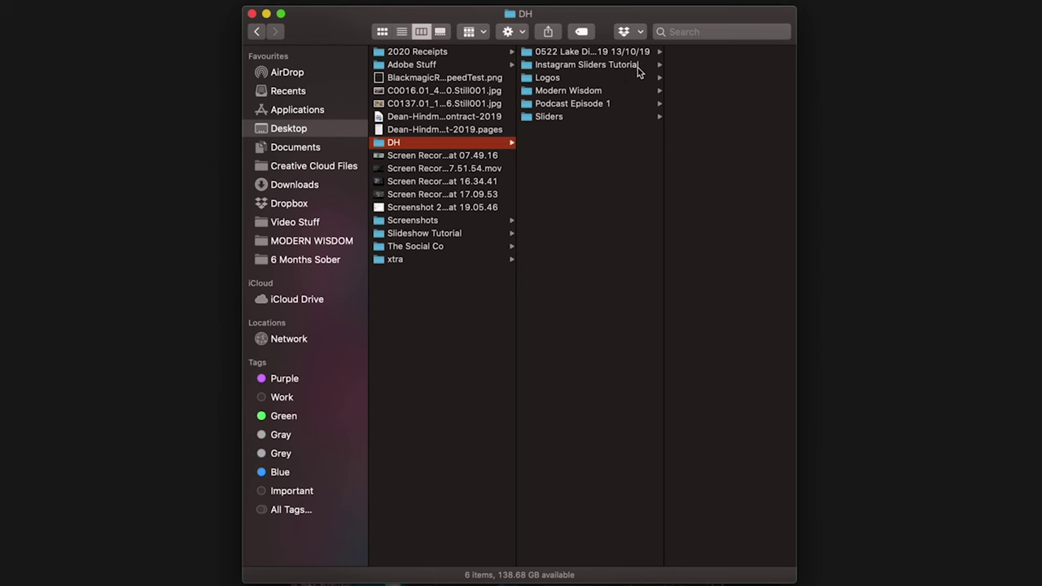
# Open the Instagram Sliders Tutorial folder and select Slide 1.jpg.
pyautogui.click(571, 65)
pyautogui.click(725, 54)
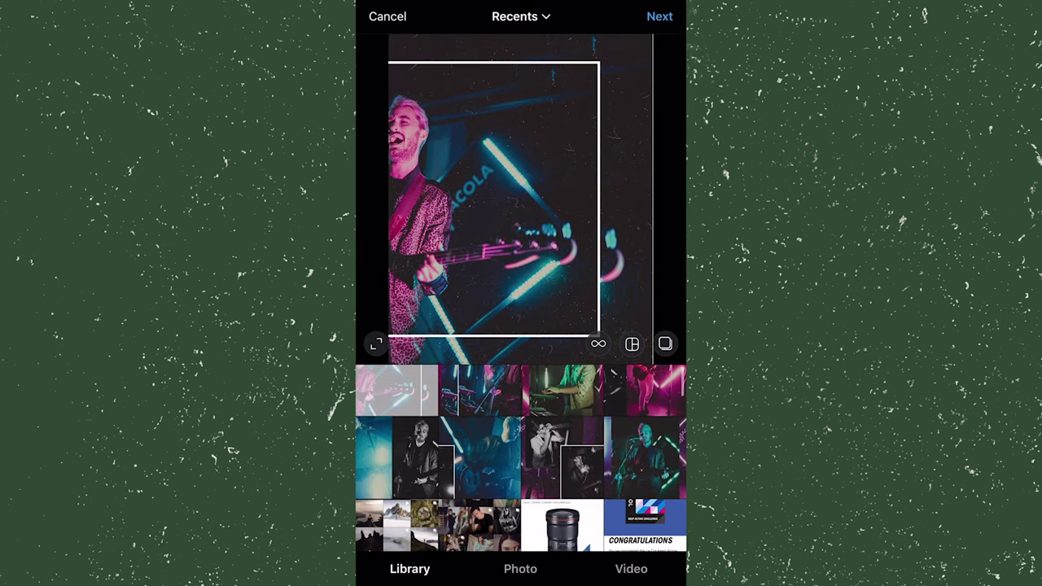
# Multi-select slides 1 through 7 in order and advance past filters to the New post screen.
pyautogui.scroll(1, 521, 459)
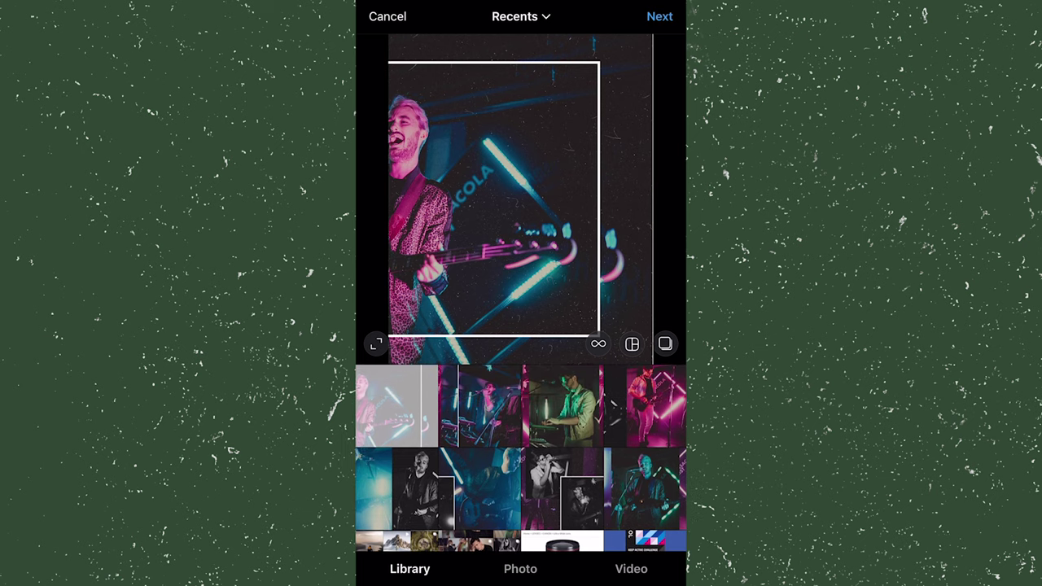
pyautogui.click(644, 489)
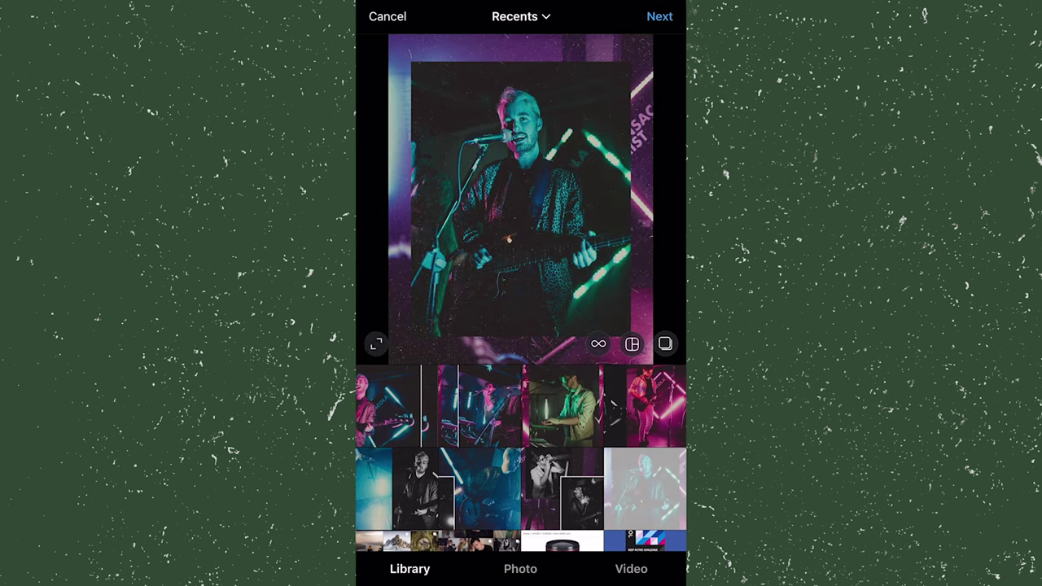
pyautogui.click(665, 343)
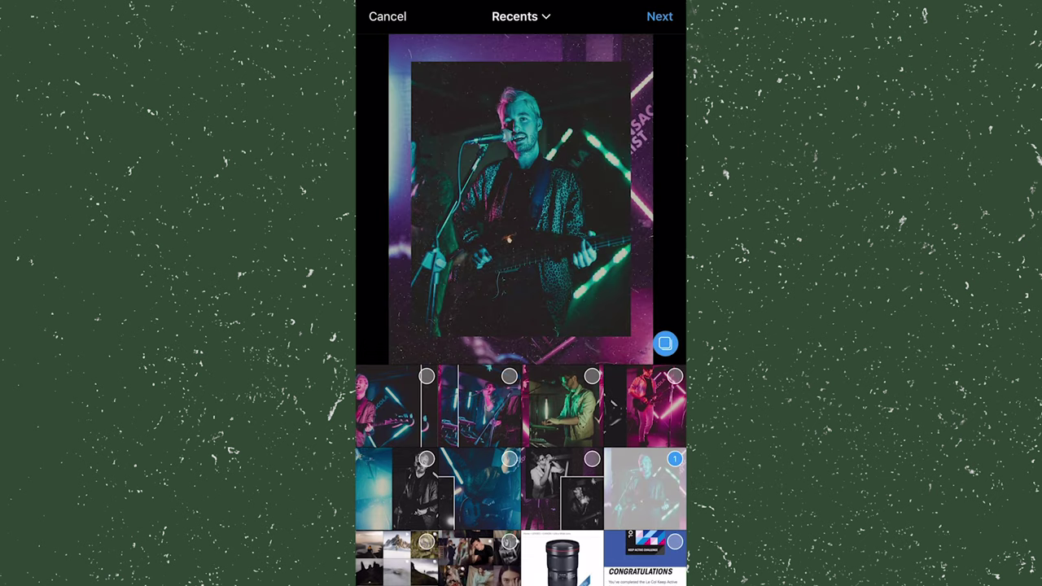
pyautogui.click(562, 489)
pyautogui.click(480, 488)
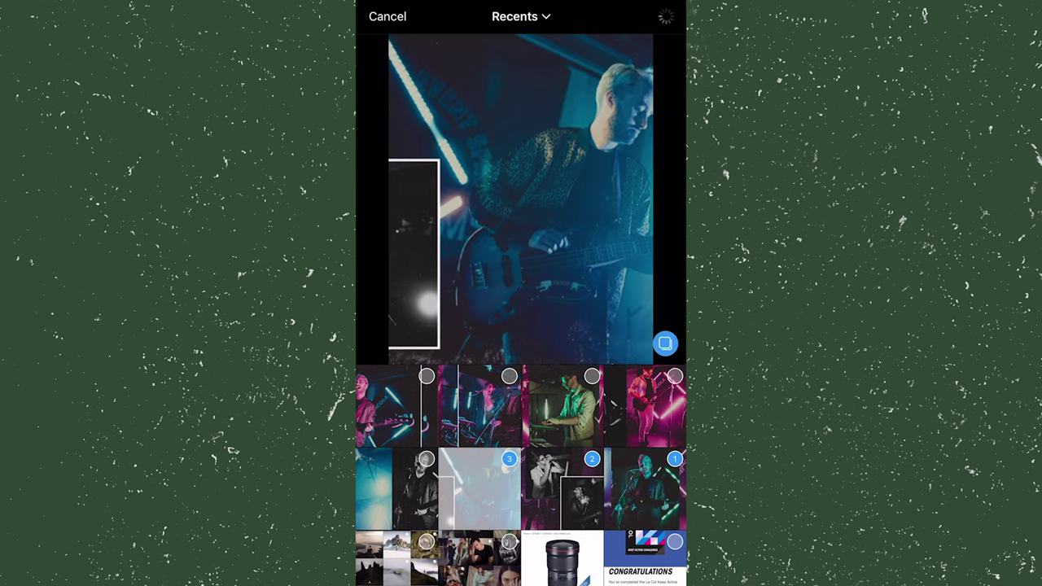
pyautogui.click(399, 488)
pyautogui.click(644, 405)
pyautogui.click(562, 406)
pyautogui.click(481, 405)
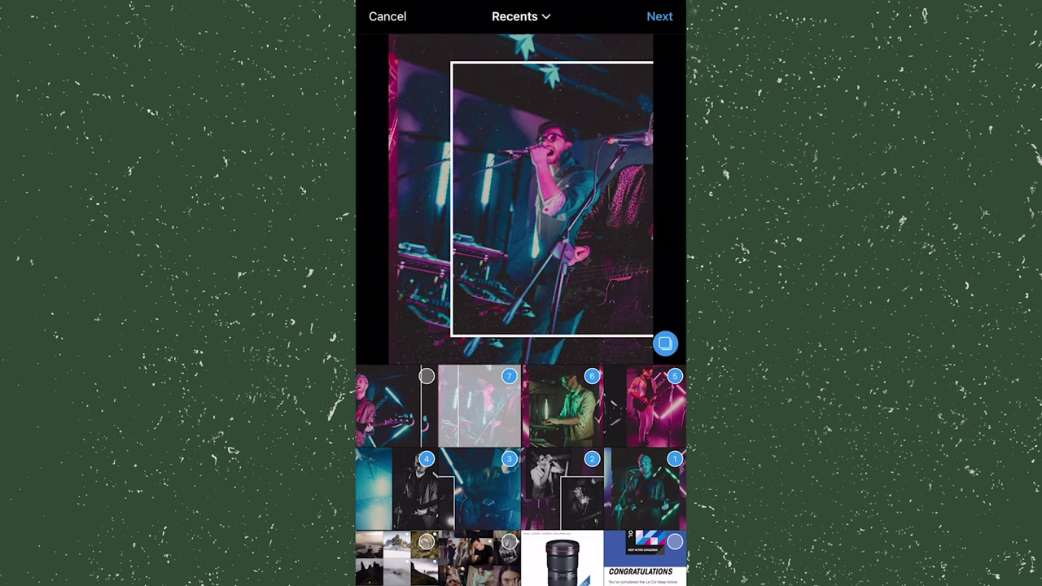
pyautogui.click(660, 16)
pyautogui.click(659, 16)
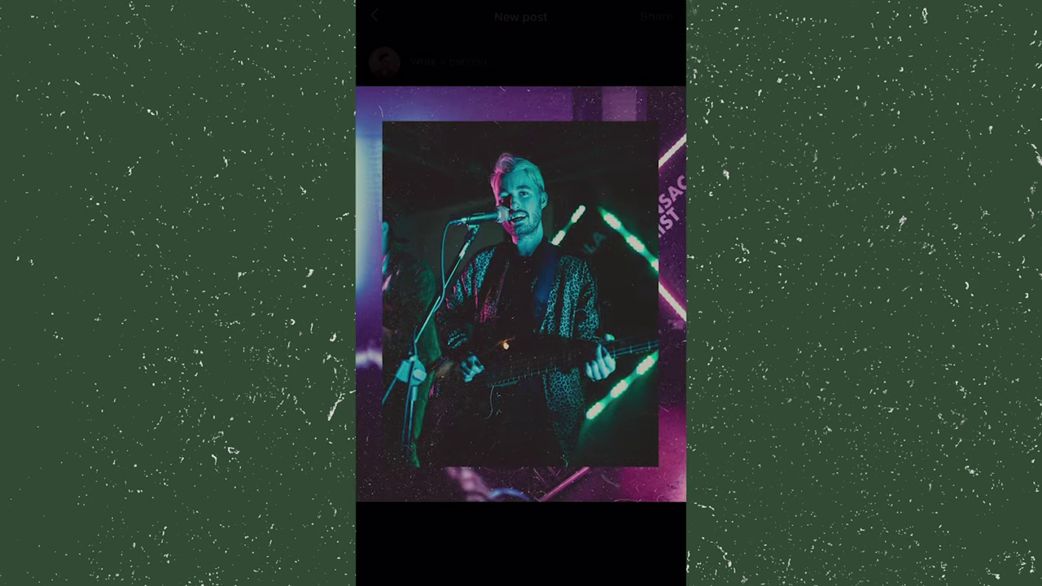